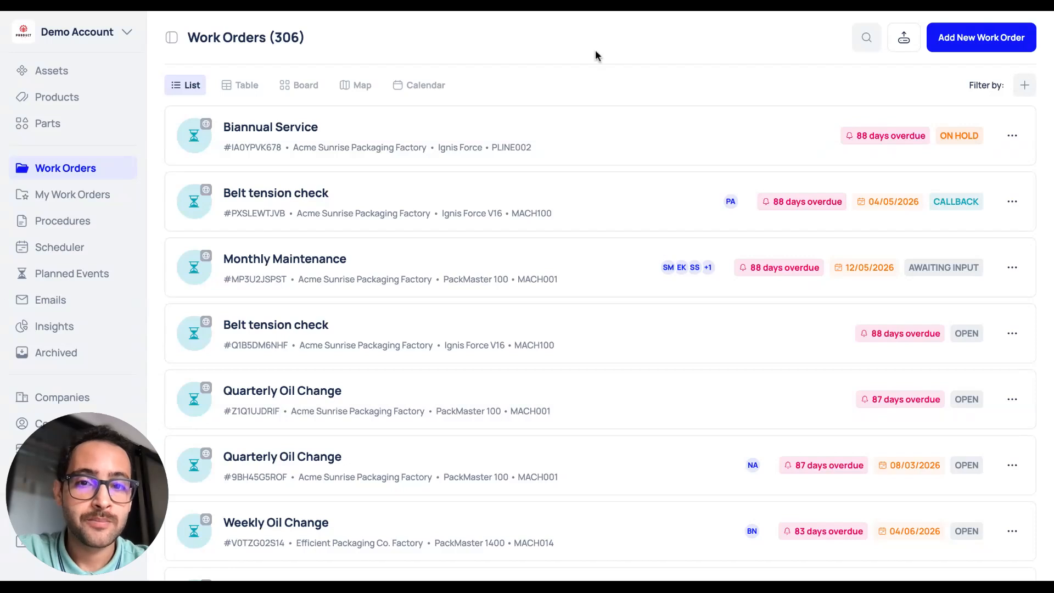
# Start a new work order and set its type to Service Request.
pyautogui.click(987, 38)
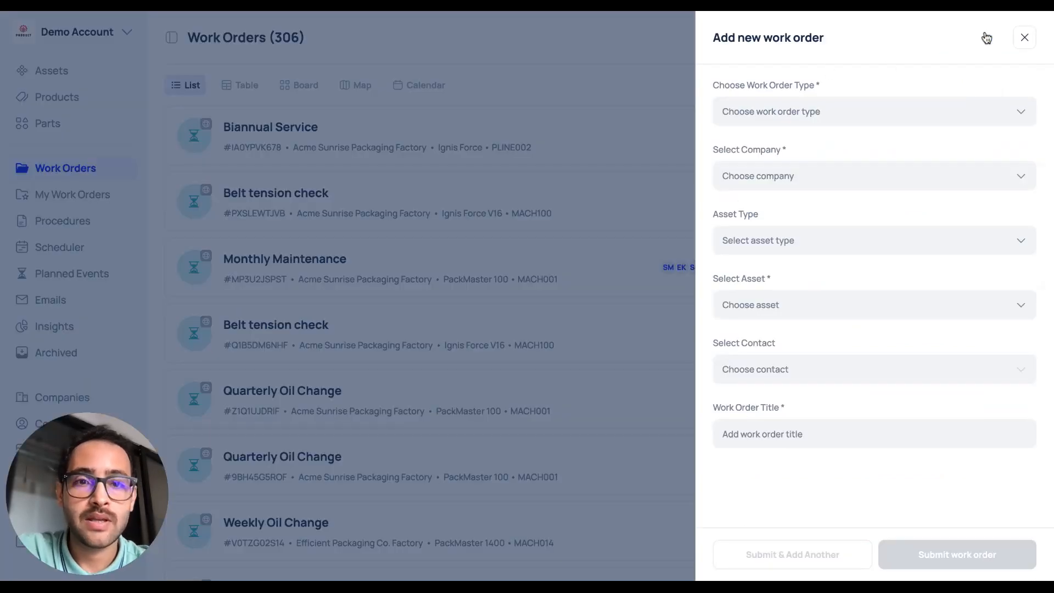
pyautogui.click(940, 117)
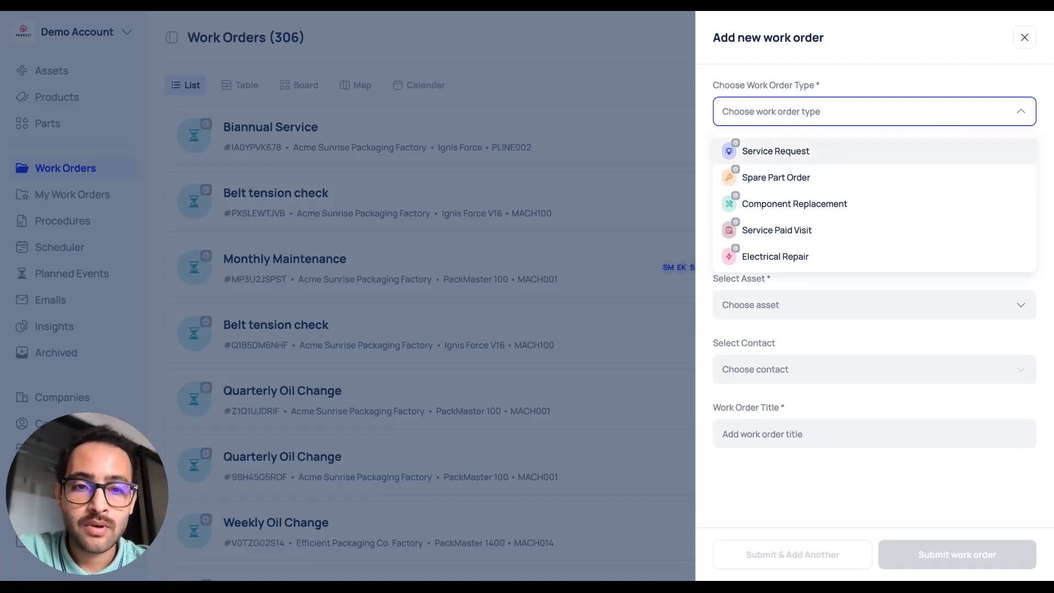
pyautogui.click(786, 155)
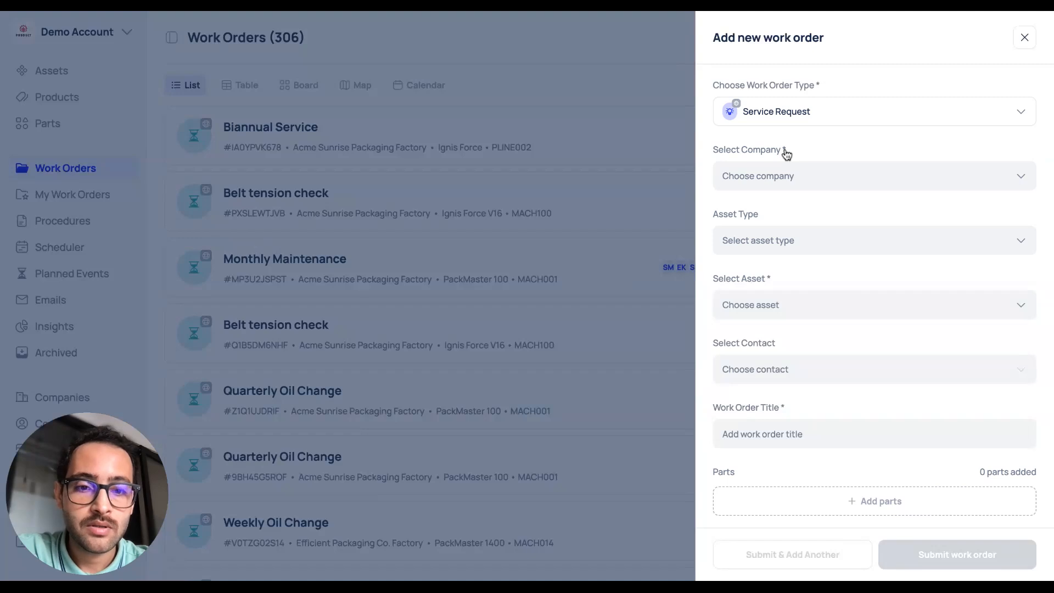
pyautogui.scroll(-5, 862, 337)
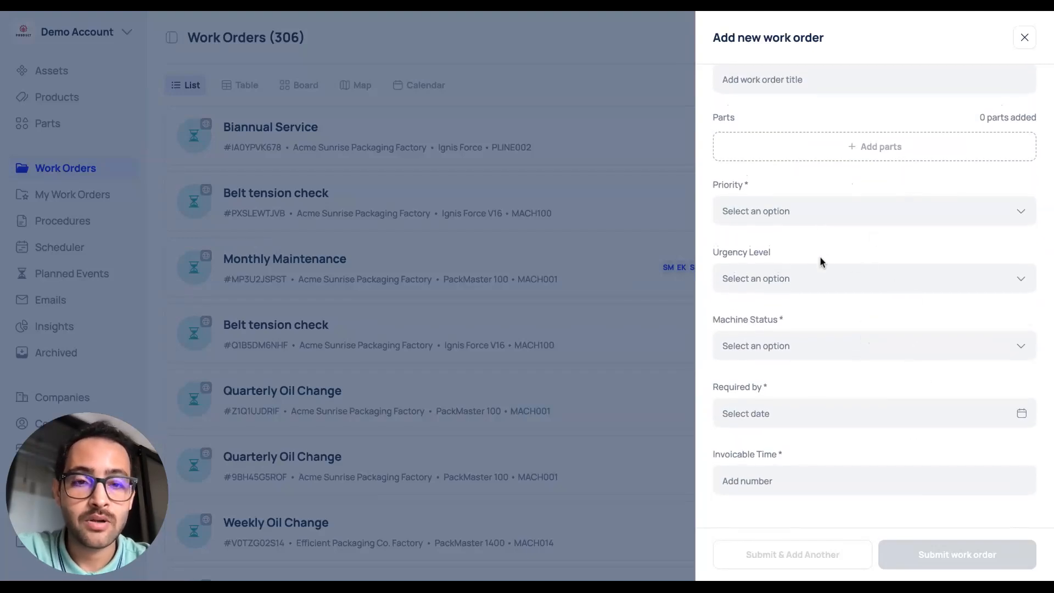
pyautogui.scroll(5, 812, 181)
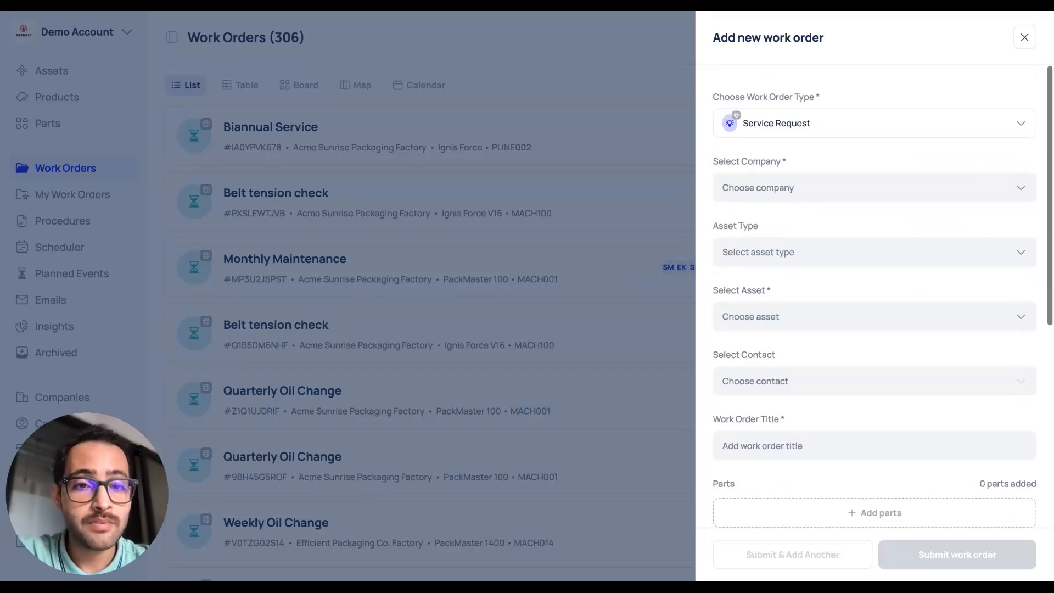
# Set the work order's company to AMBER INDUSTRIES and its asset to the Tesla machine Tes123.
pyautogui.click(820, 180)
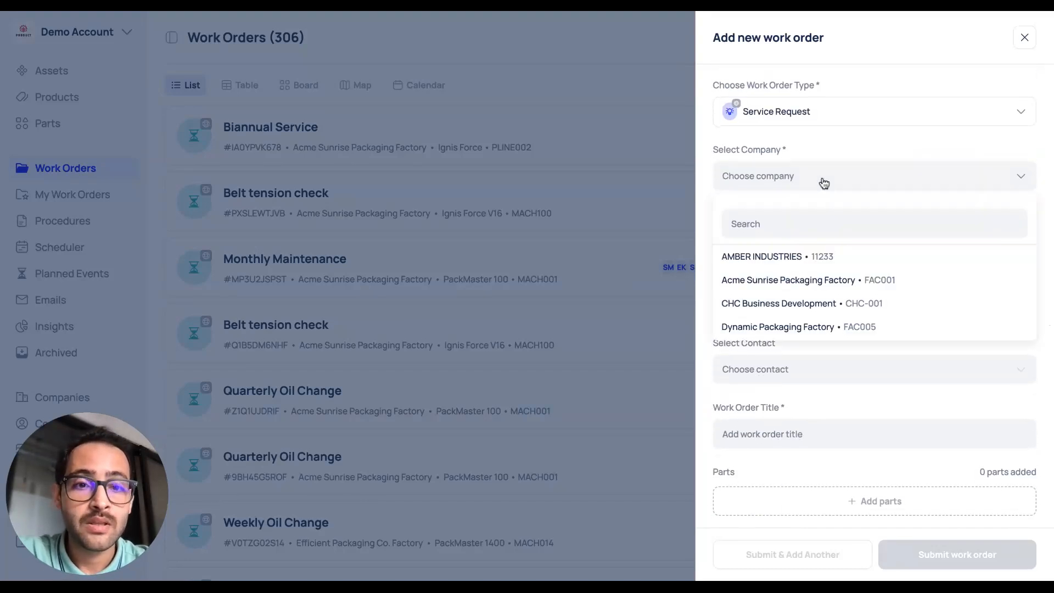
pyautogui.click(784, 257)
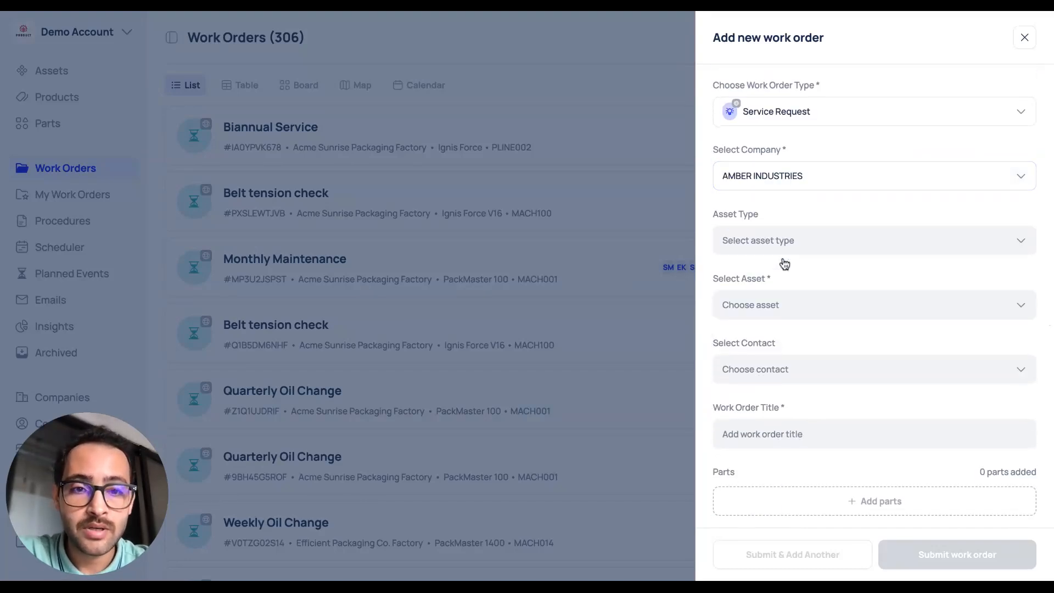
pyautogui.click(840, 306)
pyautogui.scroll(-3, 803, 409)
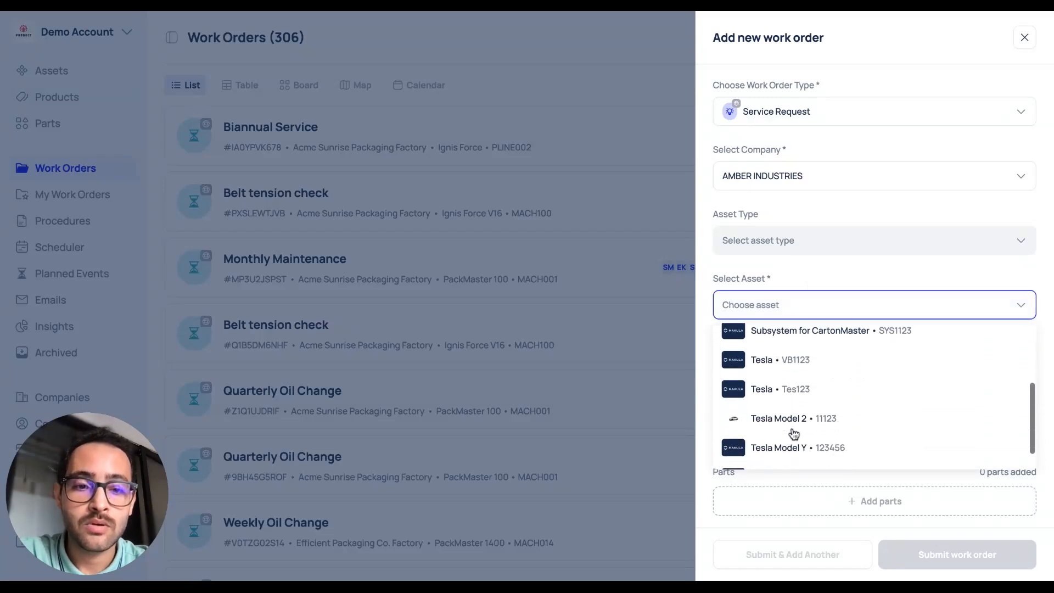
pyautogui.click(796, 388)
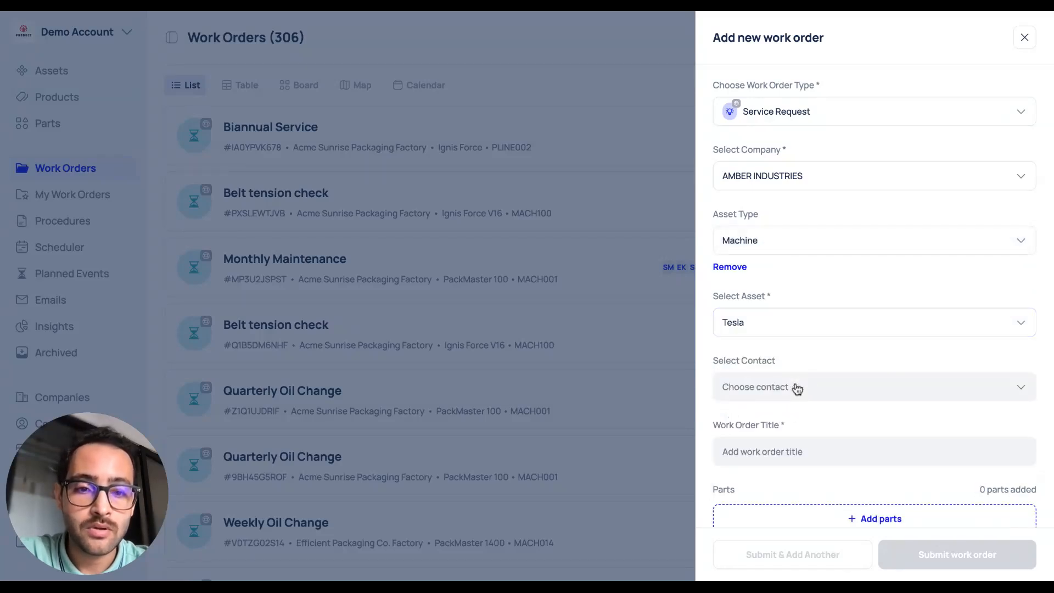
# Enter "Service Request" as the work order title.
pyautogui.scroll(-3, 793, 367)
pyautogui.click(784, 295)
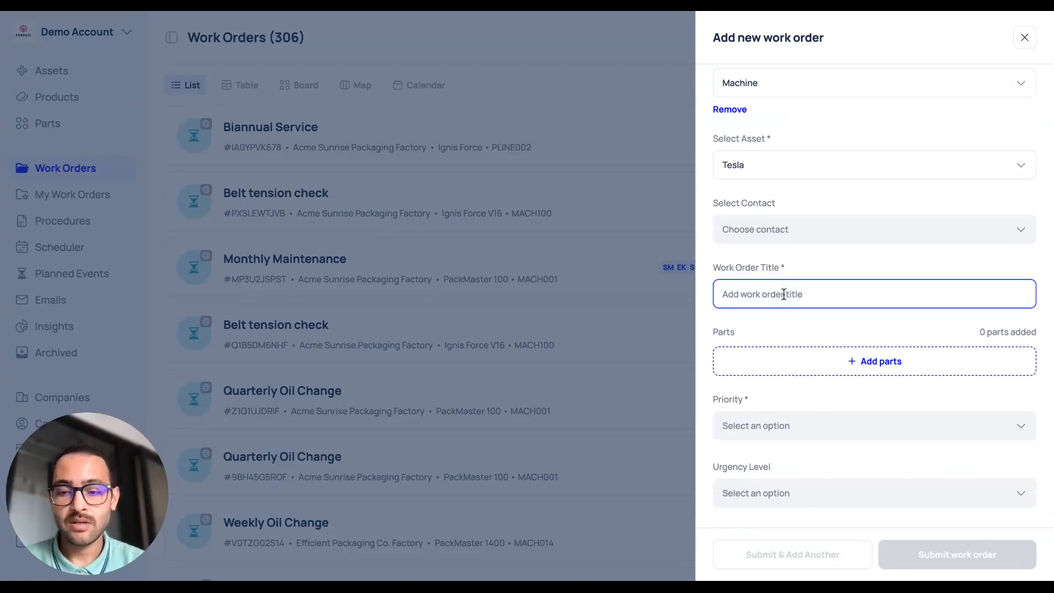
pyautogui.write('Service Request')
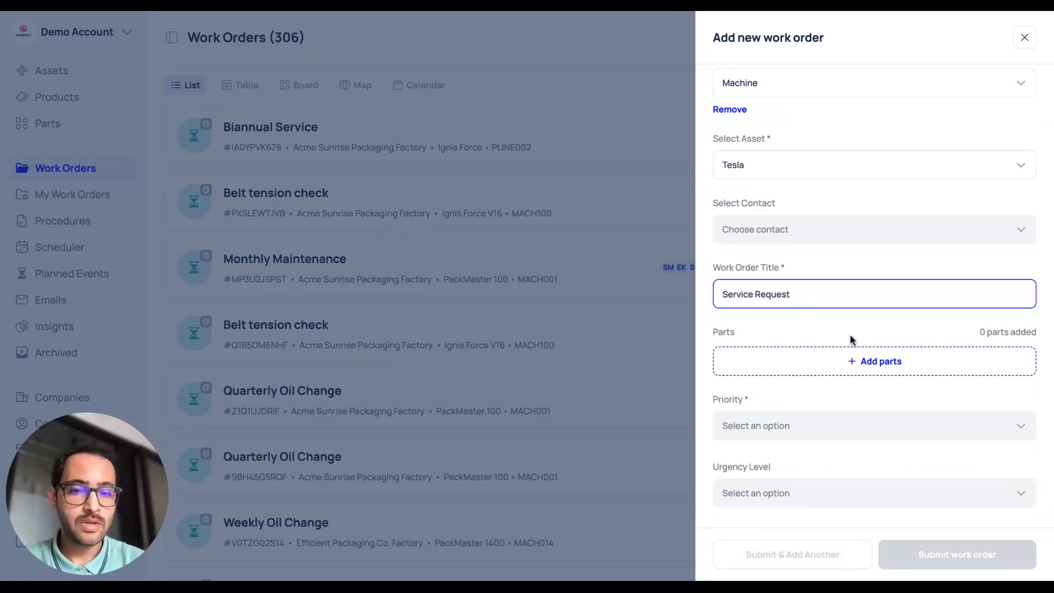
# Review the parts that can be added to the work order for the selected asset.
pyautogui.scroll(-2, 850, 338)
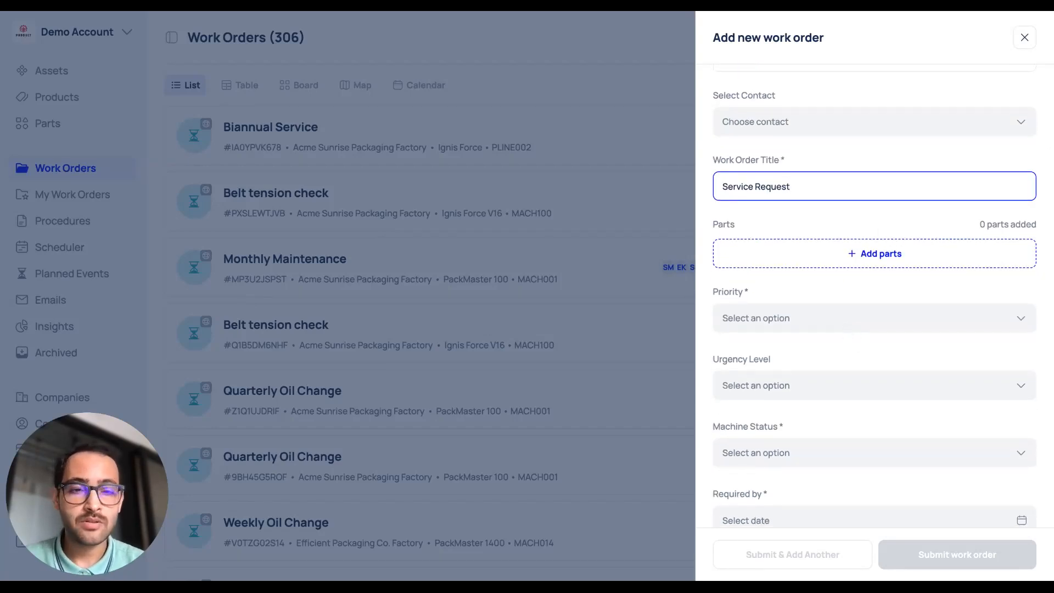
pyautogui.click(874, 253)
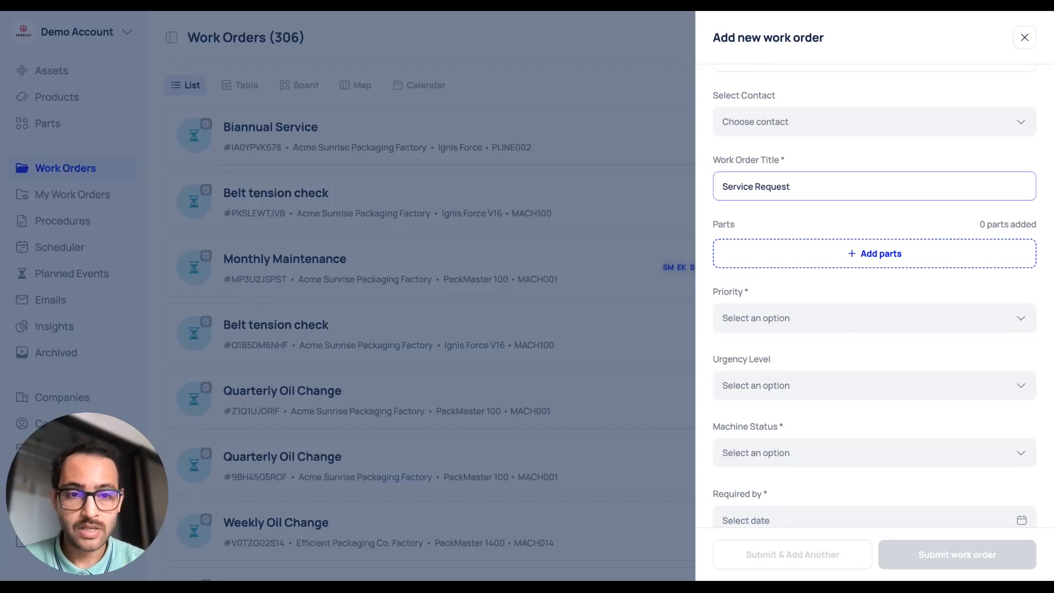
pyautogui.scroll(-2, 621, 357)
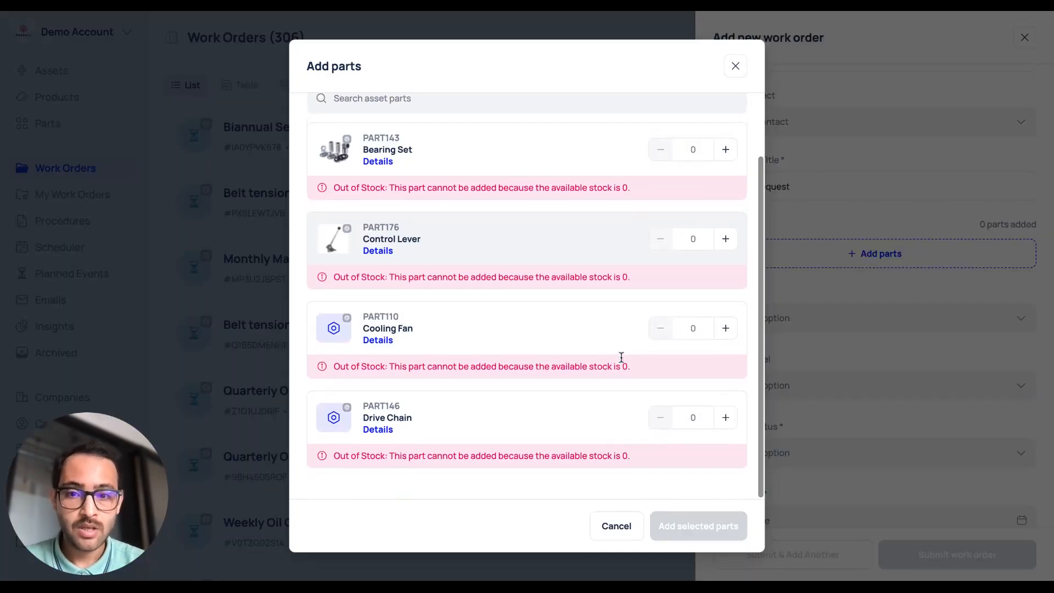
pyautogui.click(735, 66)
# Set the work order's priority to Not Urgent and the machine status to Operational.
pyautogui.scroll(-2, 901, 289)
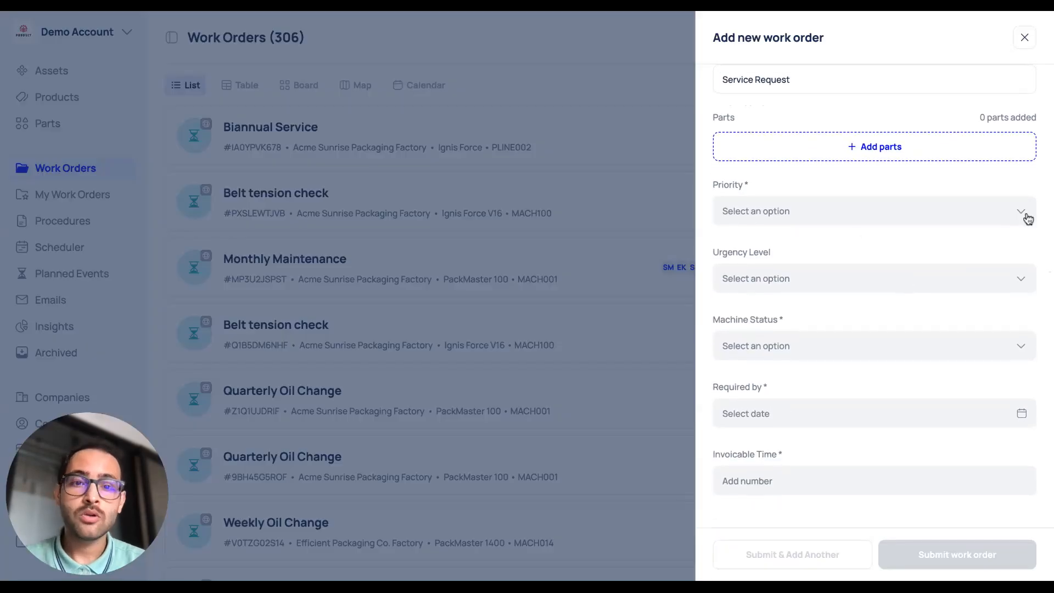
pyautogui.click(1026, 215)
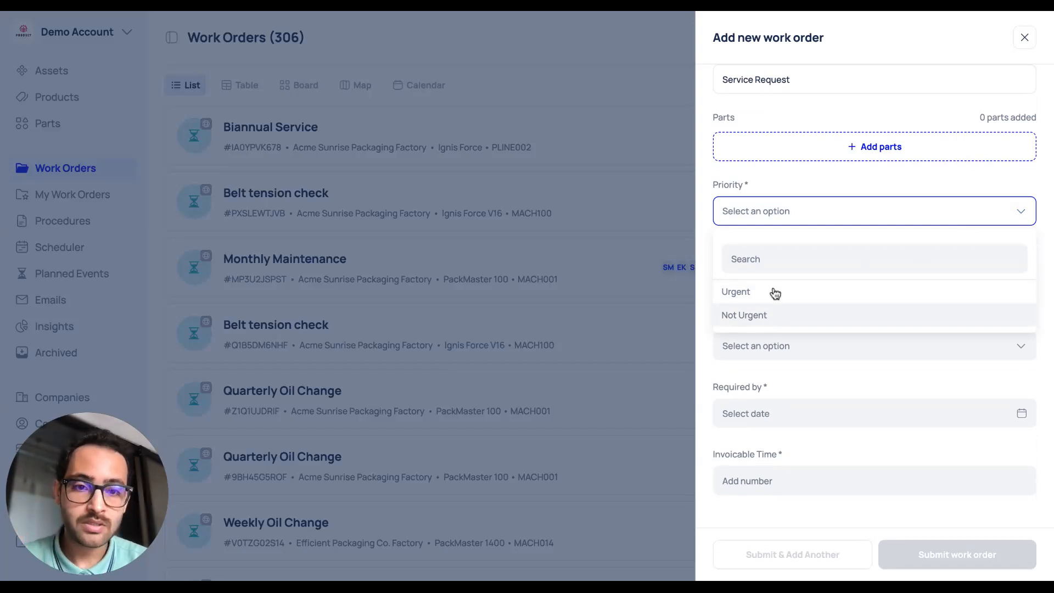
pyautogui.click(768, 321)
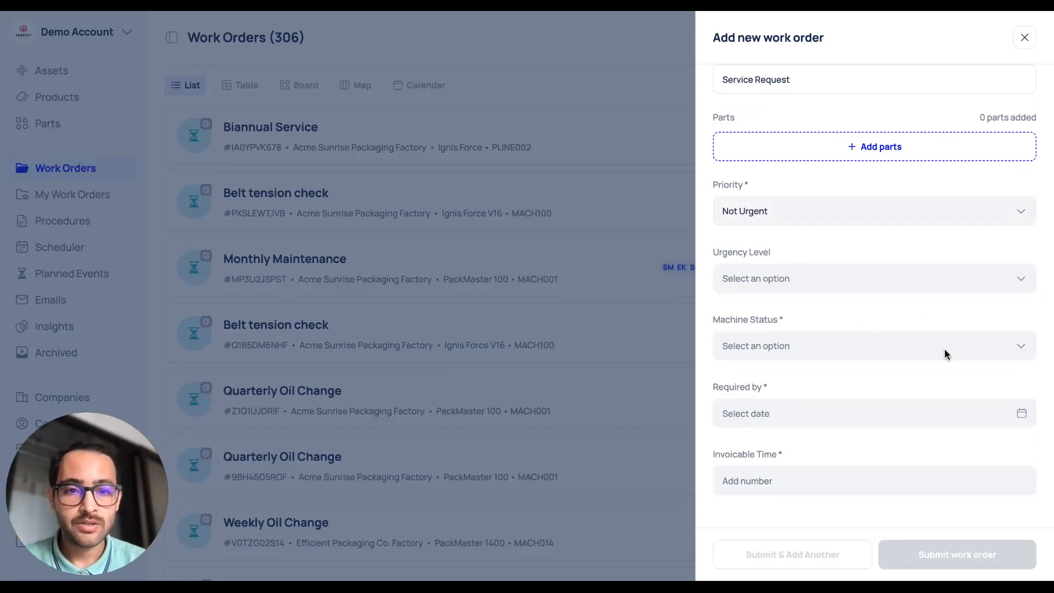
pyautogui.click(917, 355)
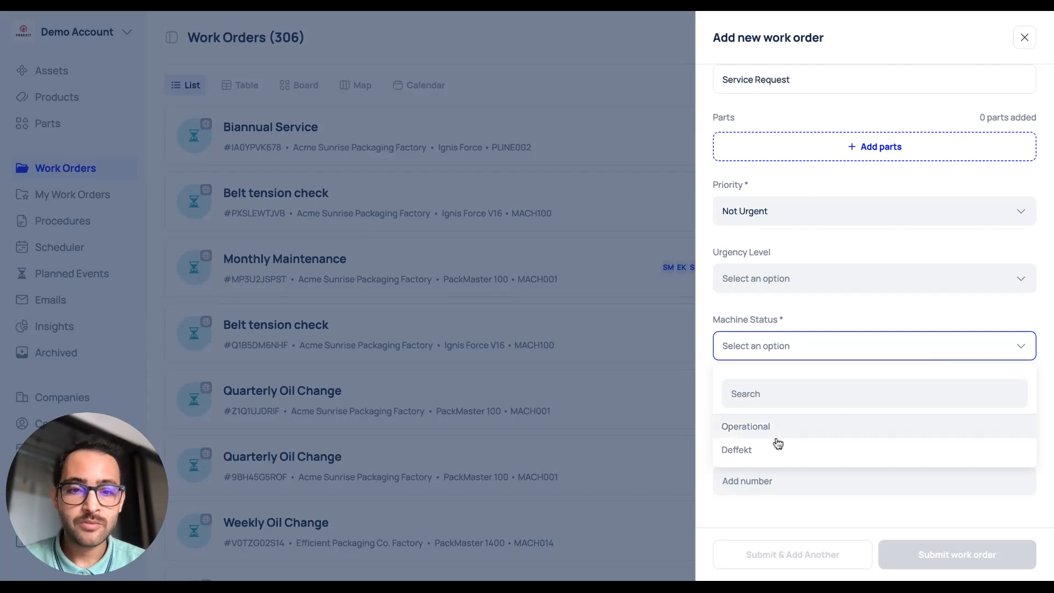
pyautogui.click(794, 438)
# Submit the work order with a required-by date of 30.06.2026 and an invoicable time of 1.
pyautogui.click(793, 410)
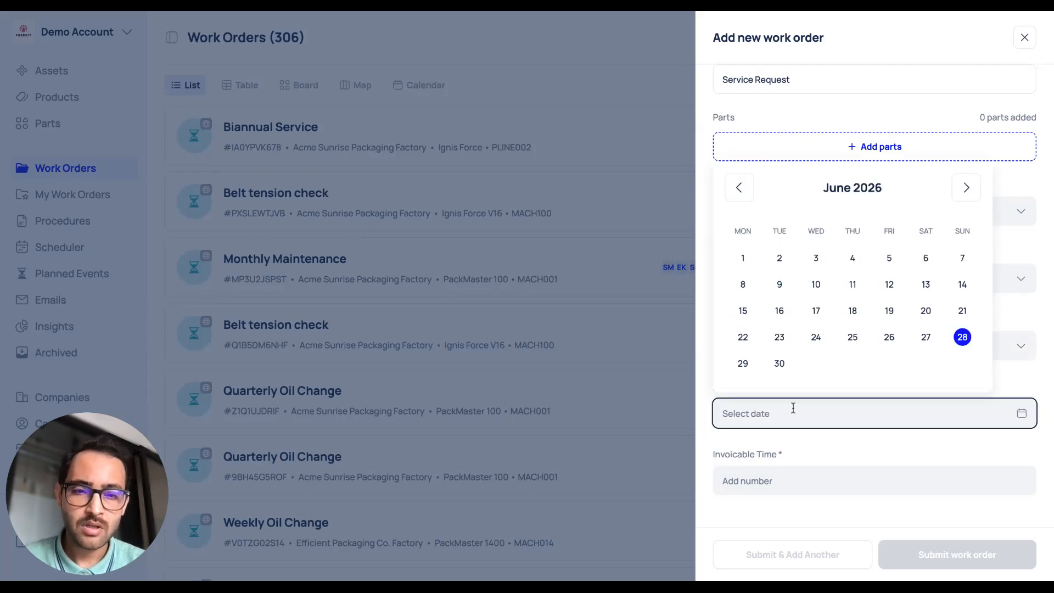
pyautogui.click(779, 364)
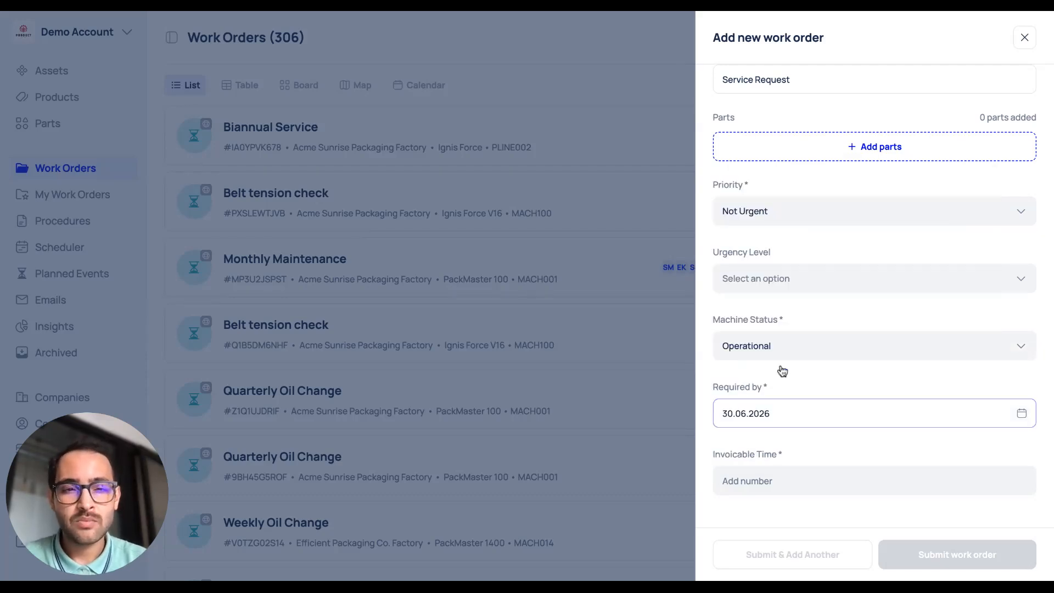
pyautogui.click(752, 483)
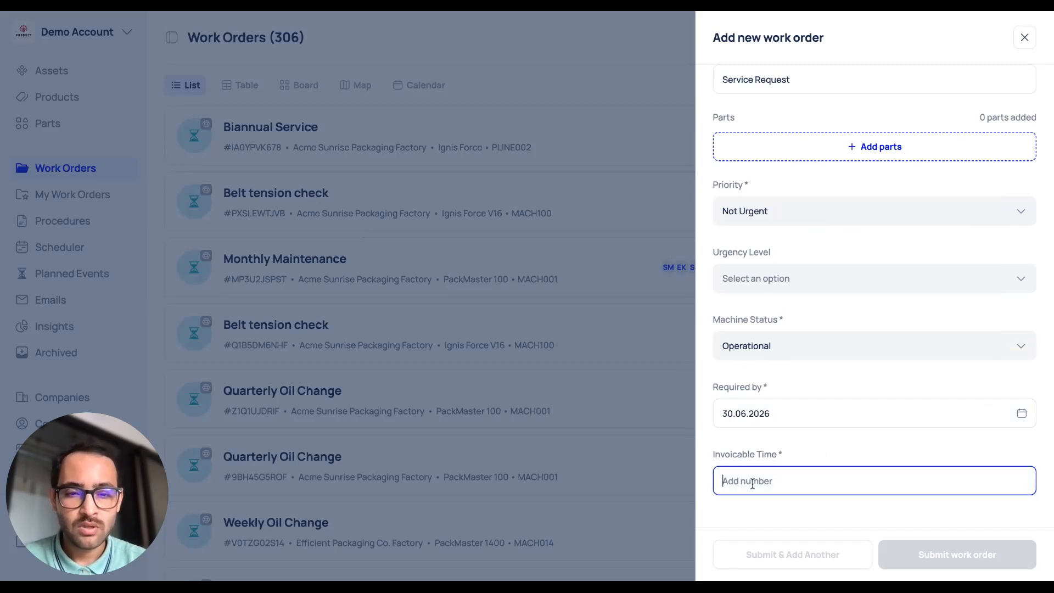
pyautogui.write('1')
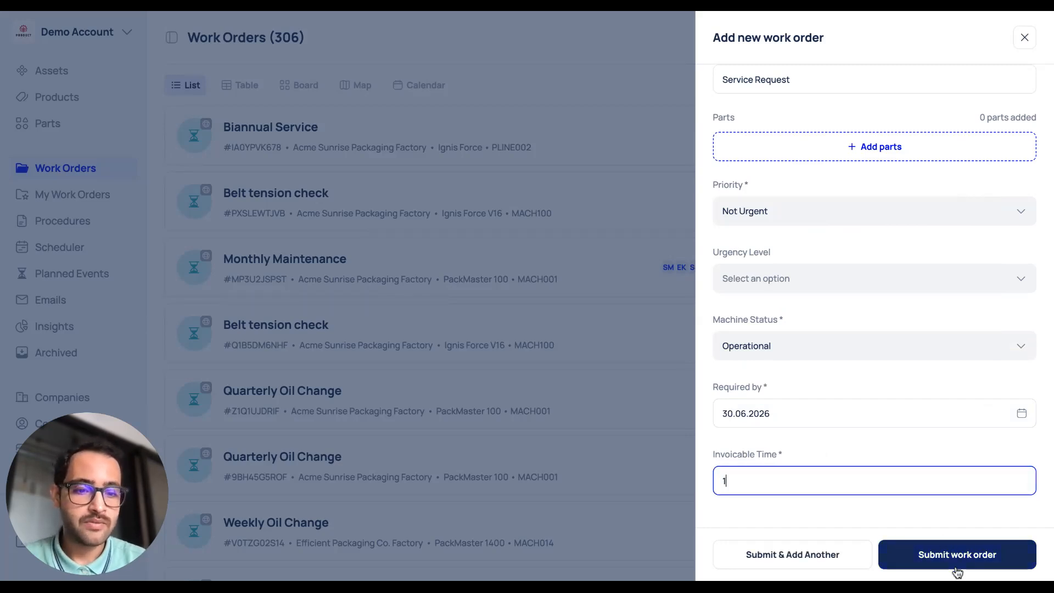
pyautogui.click(931, 560)
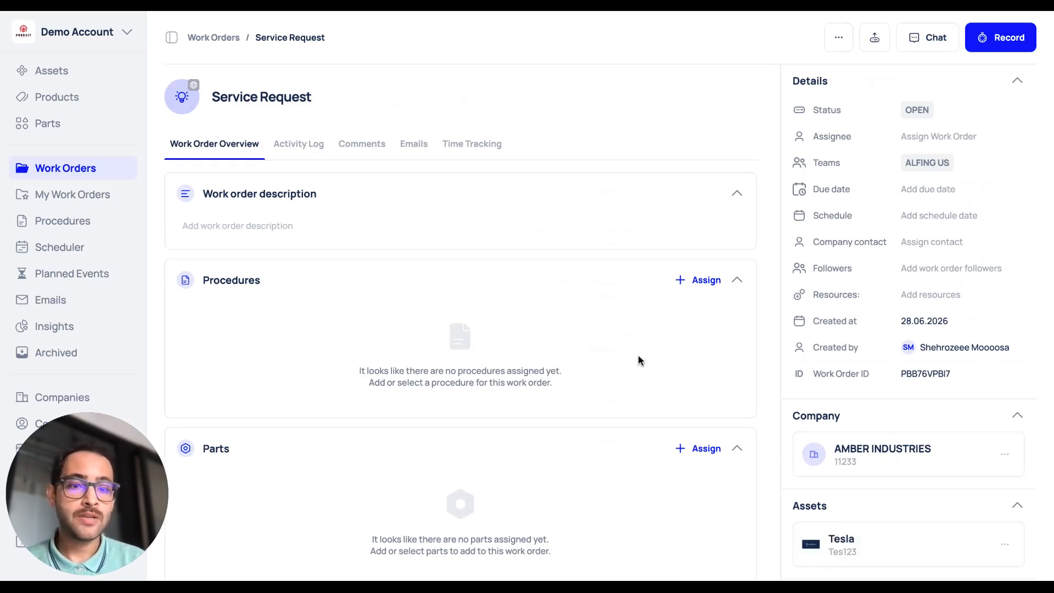
# Look over the new work order's details and set its status to Callback.
pyautogui.scroll(-2, 957, 440)
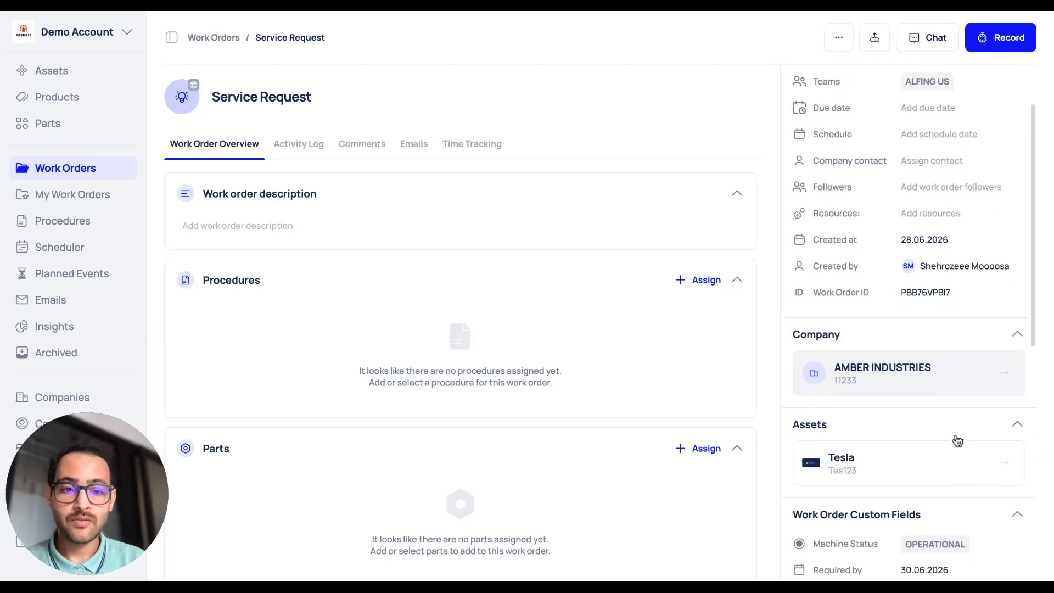
pyautogui.scroll(-5, 853, 439)
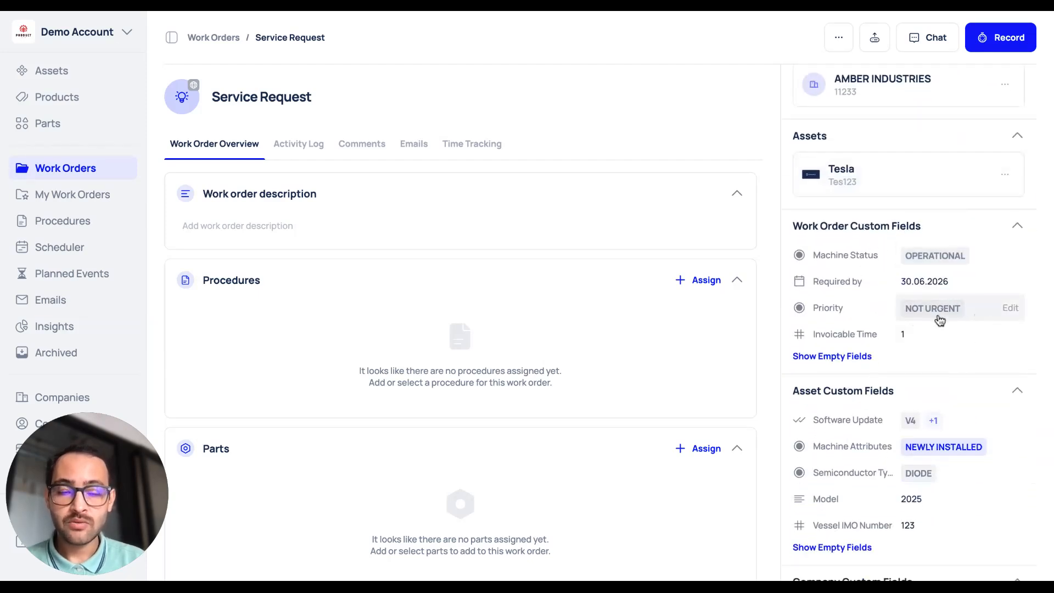
pyautogui.scroll(6, 812, 329)
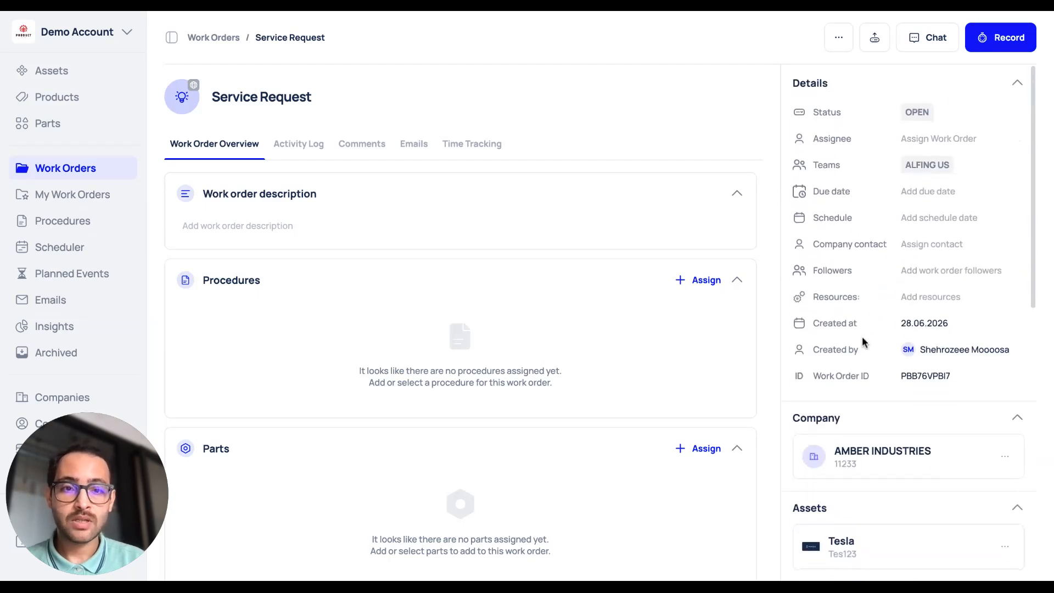
pyautogui.click(927, 112)
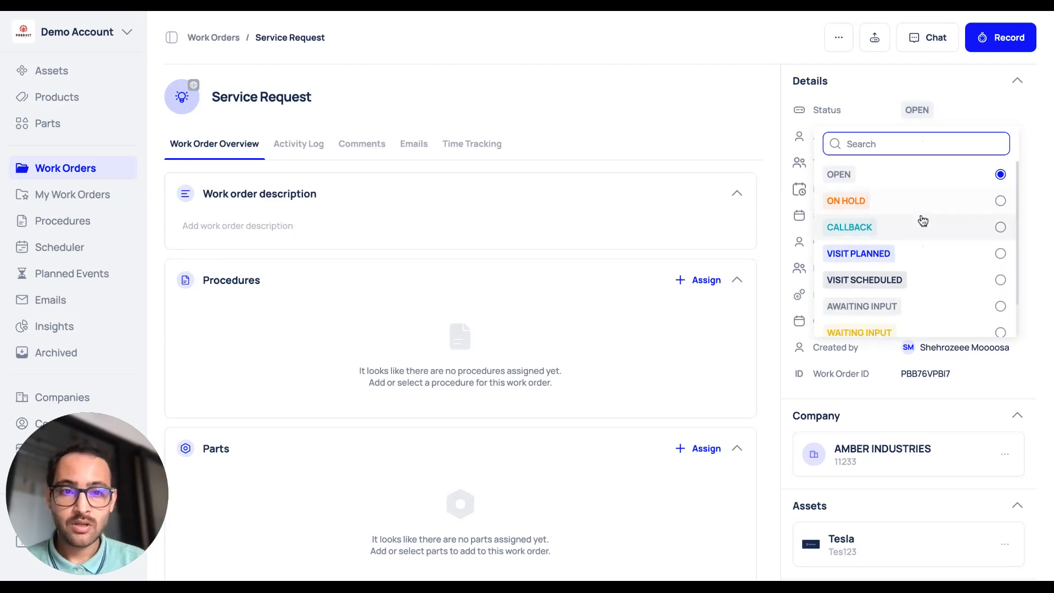
pyautogui.click(977, 238)
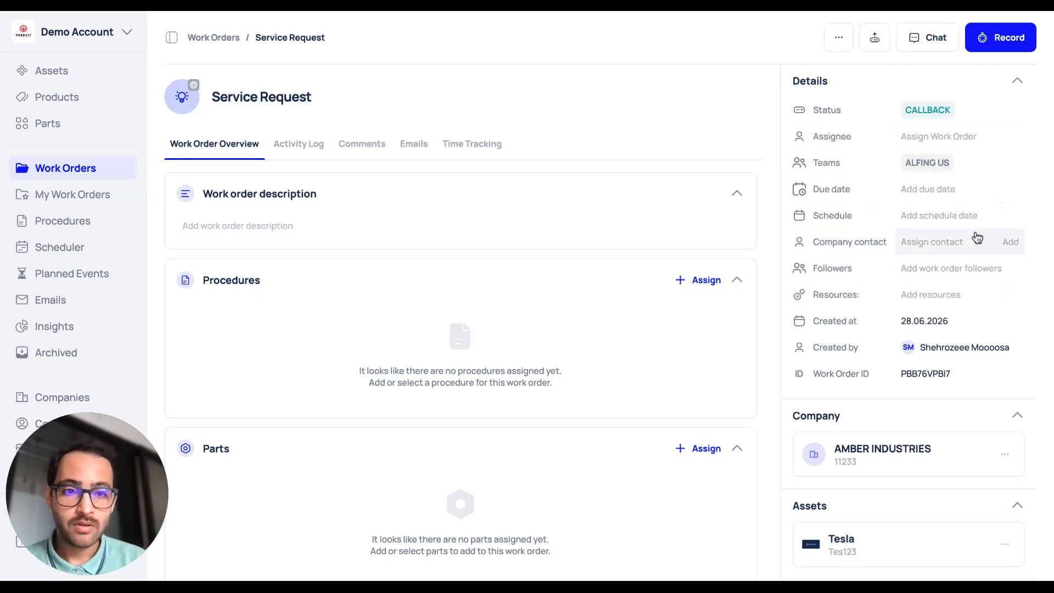
# Assign the work order to the team member listed under the ALFING US team.
pyautogui.click(928, 144)
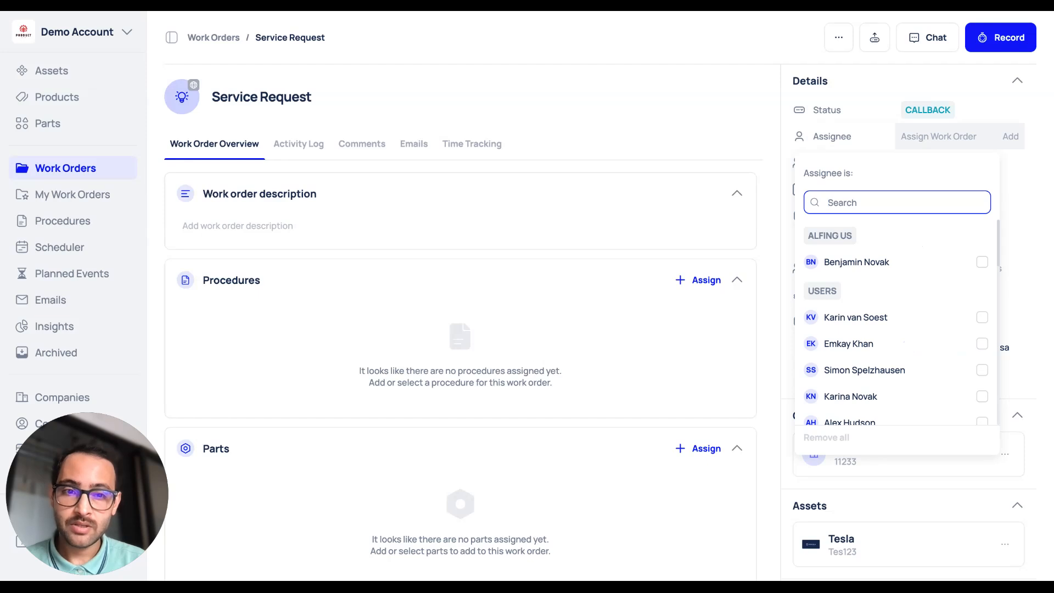
pyautogui.click(1037, 189)
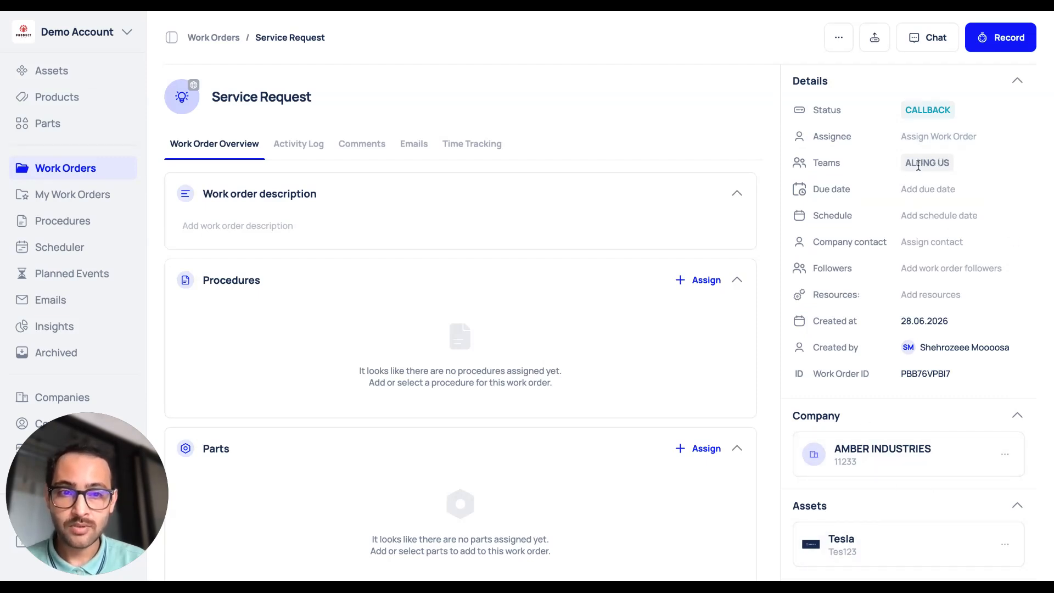
pyautogui.click(934, 137)
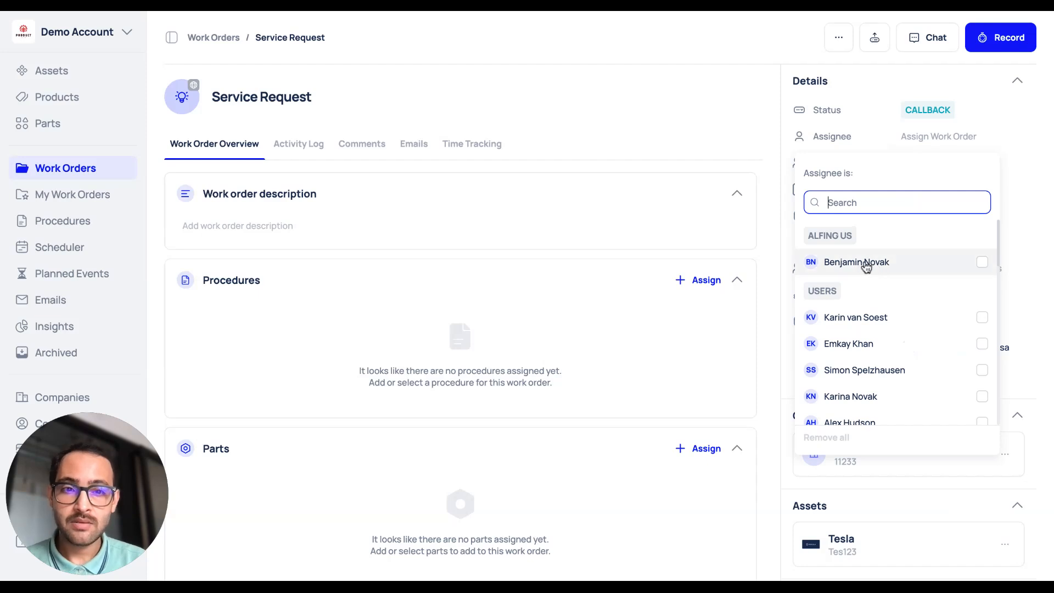
pyautogui.click(919, 267)
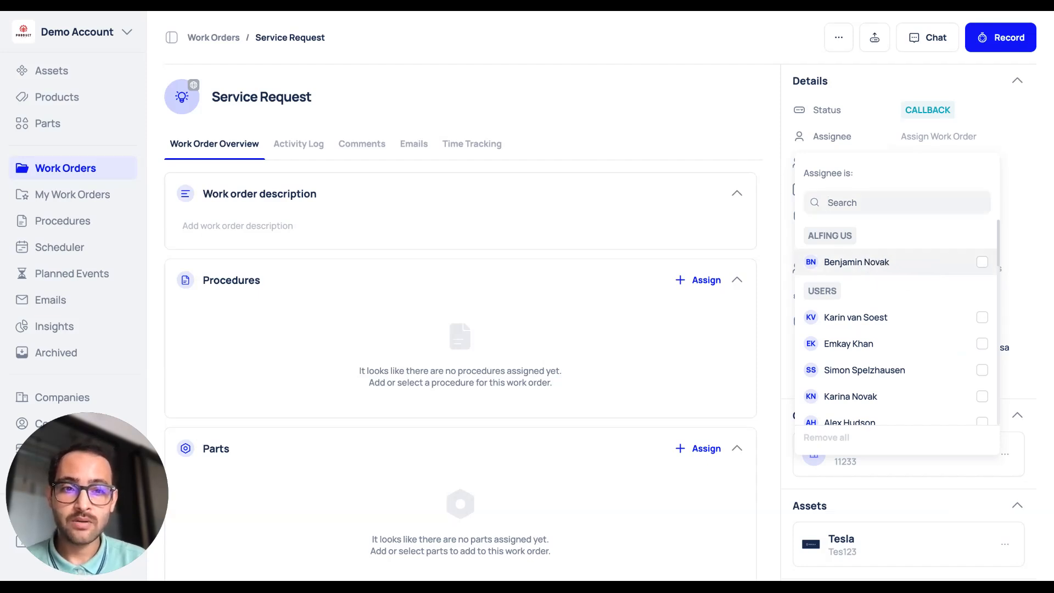
pyautogui.click(1022, 196)
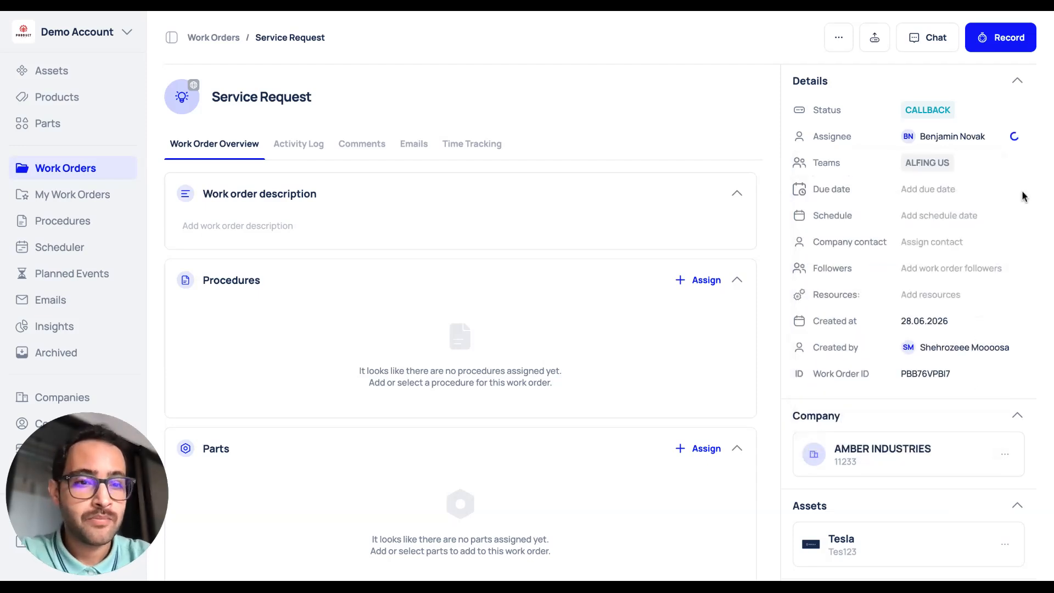
# Set the work order's due date to 30.06.2026.
pyautogui.click(926, 191)
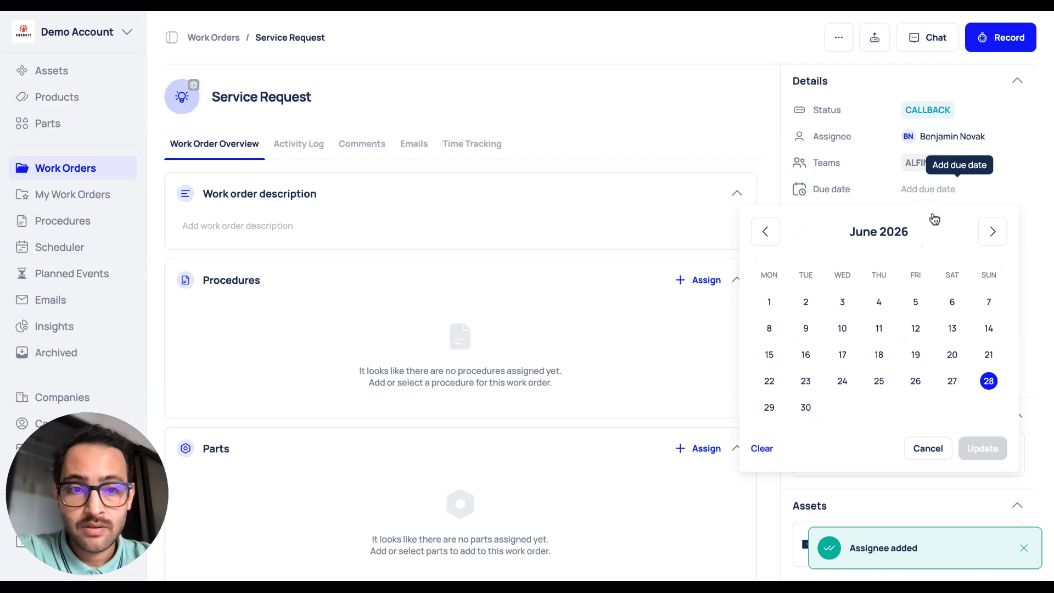
pyautogui.click(807, 409)
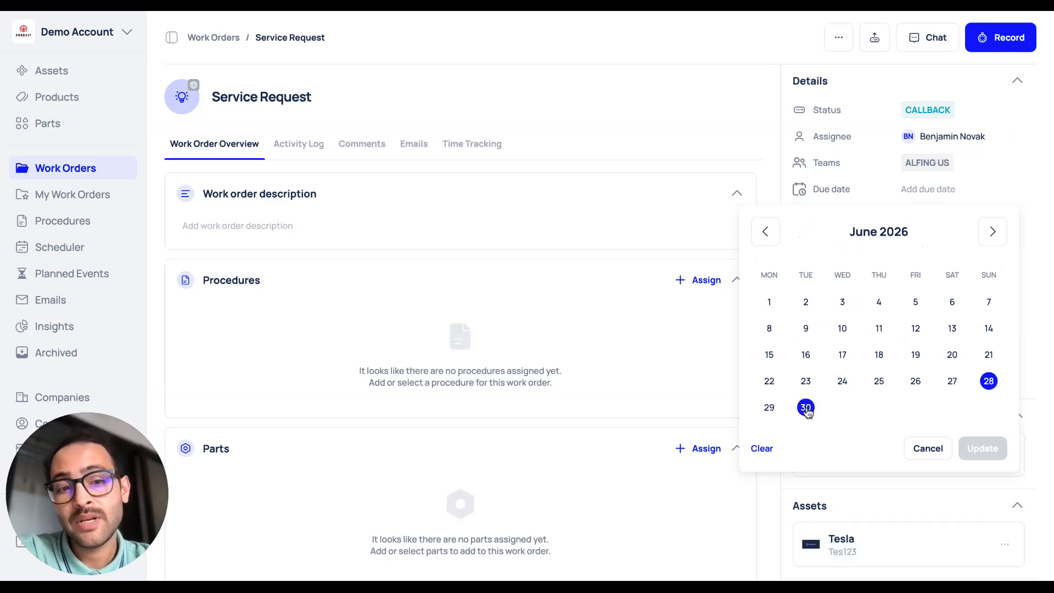
pyautogui.click(806, 408)
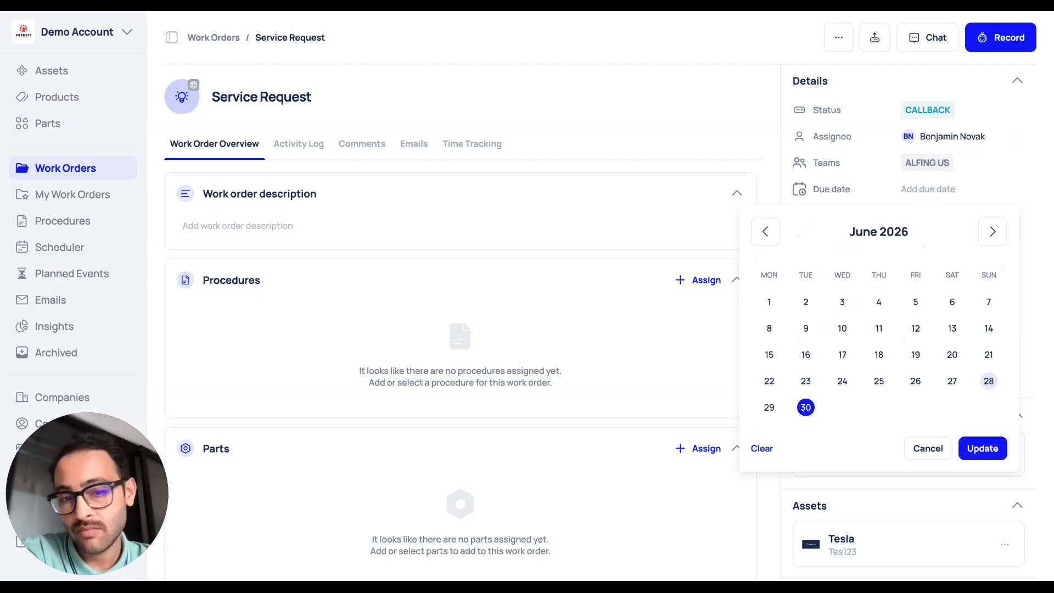
pyautogui.click(990, 448)
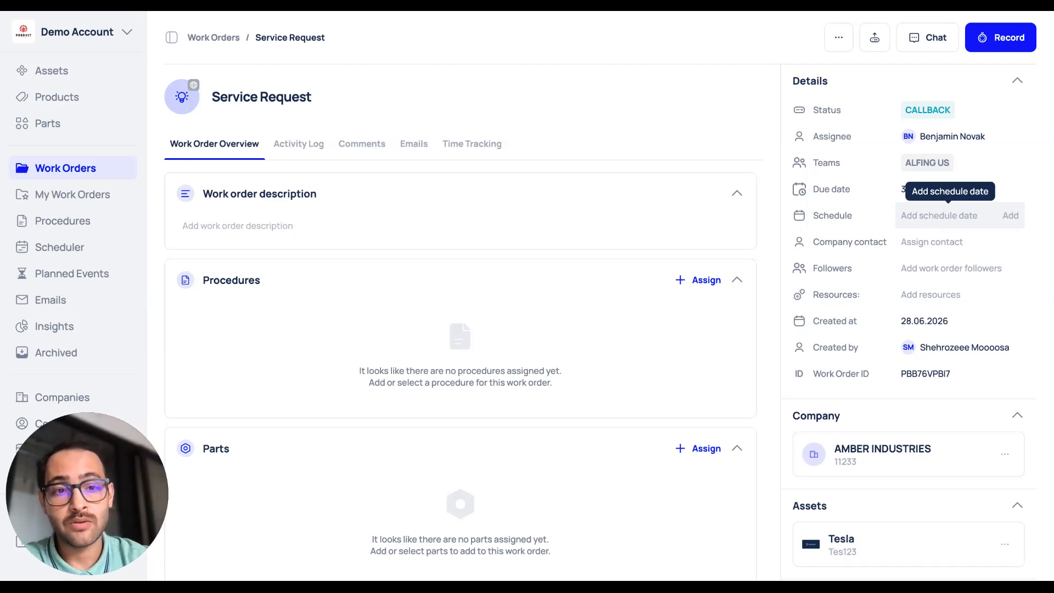
# Schedule the work order as an all-day visit from 29.06.2026 to 30.06.2026.
pyautogui.click(948, 216)
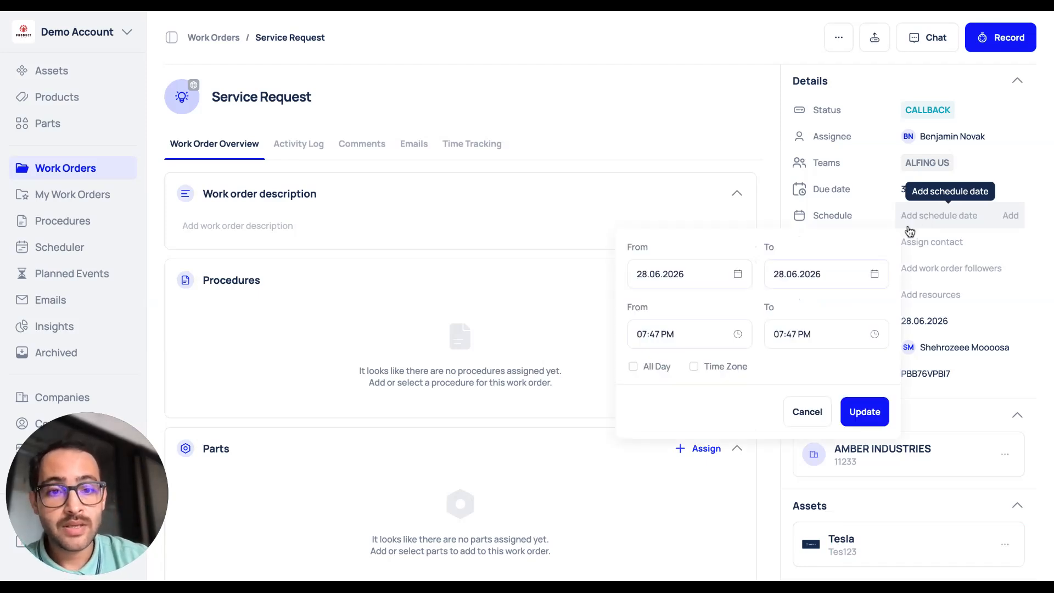
pyautogui.click(744, 277)
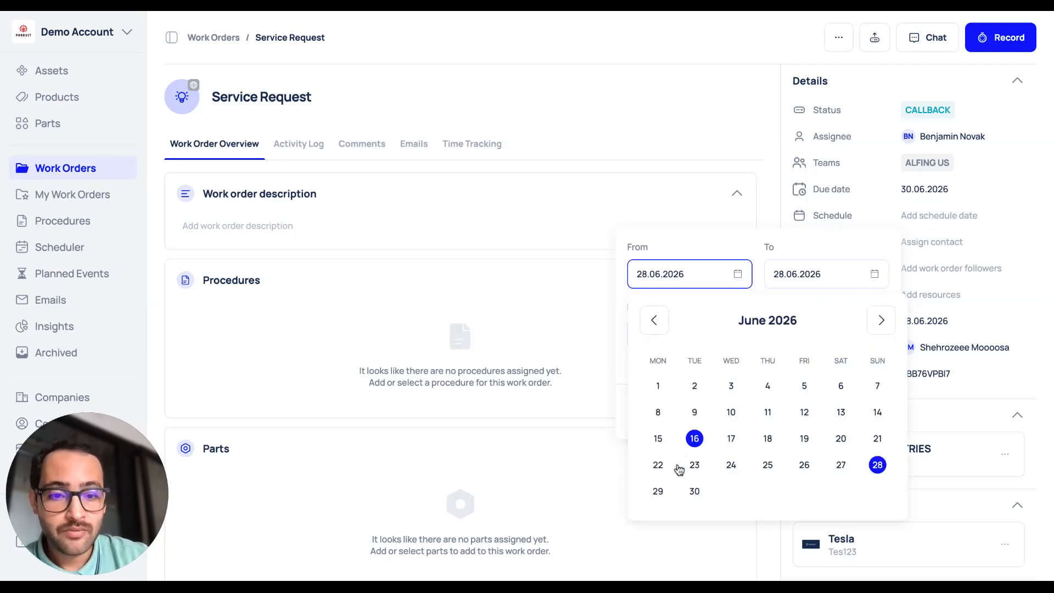
pyautogui.click(659, 492)
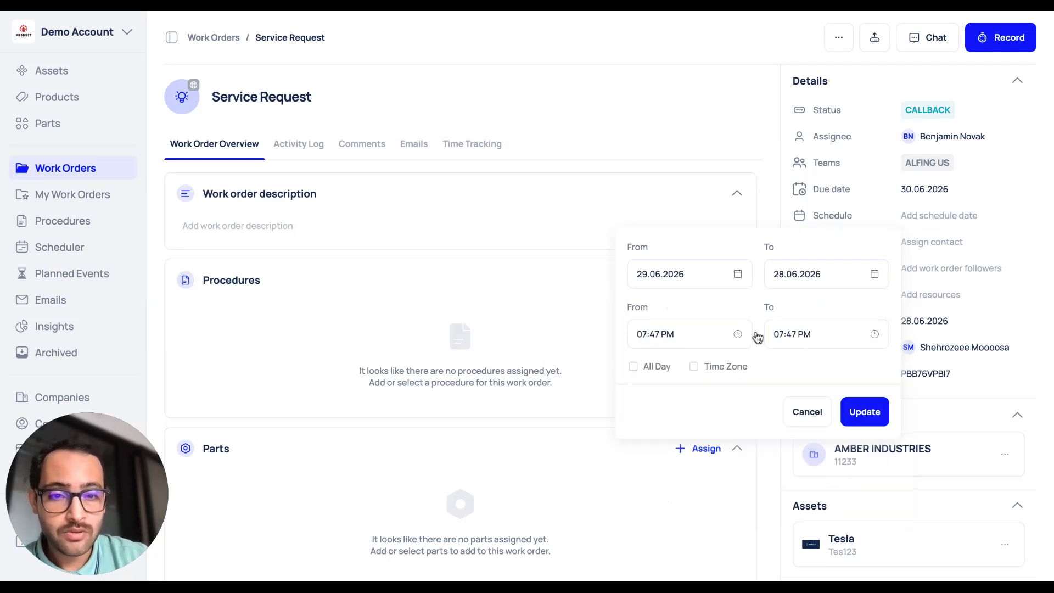
pyautogui.click(804, 274)
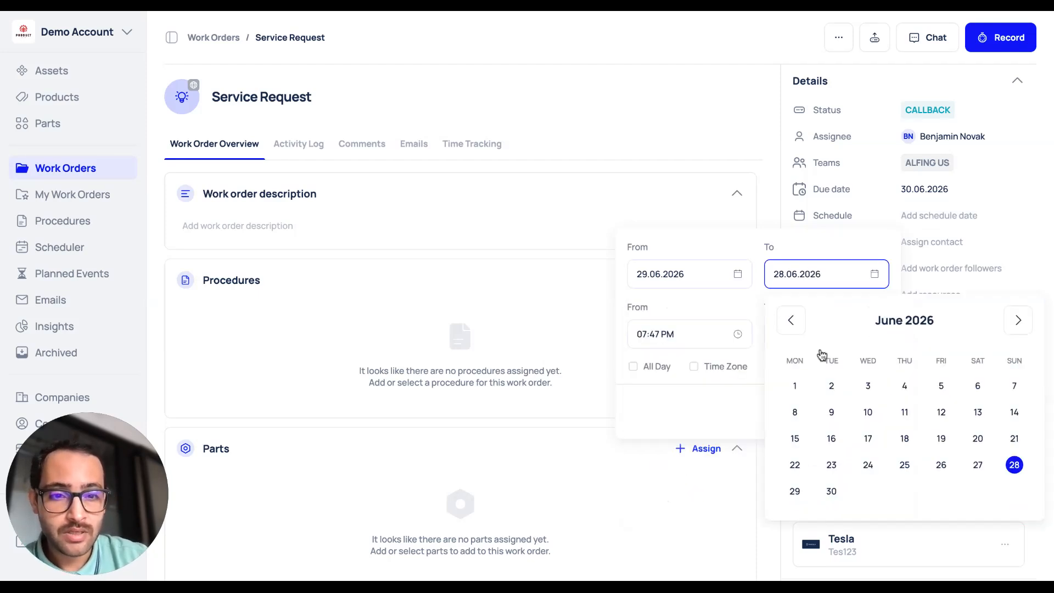
pyautogui.click(831, 491)
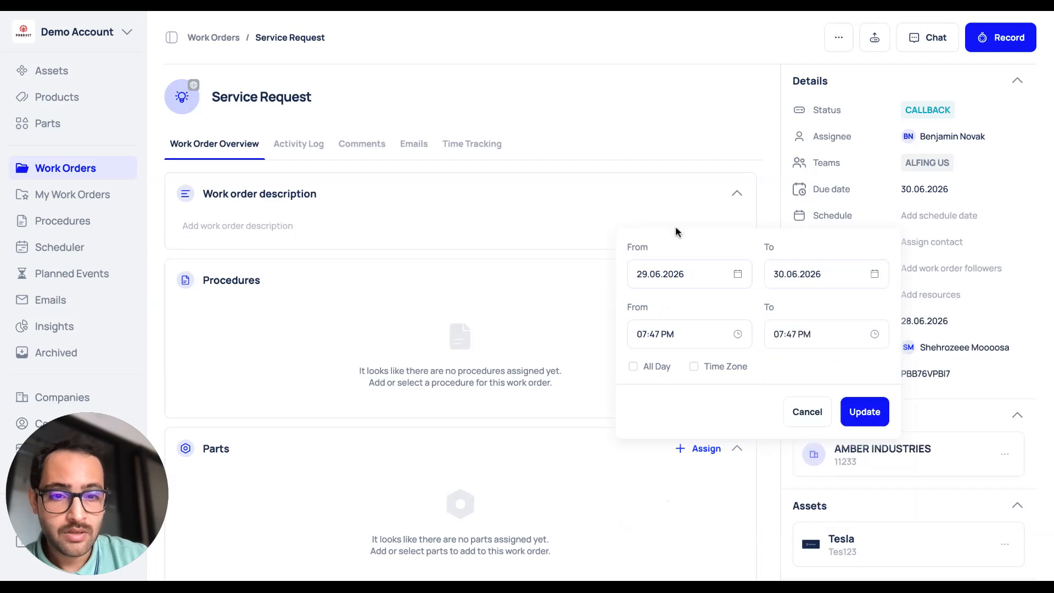
pyautogui.click(633, 366)
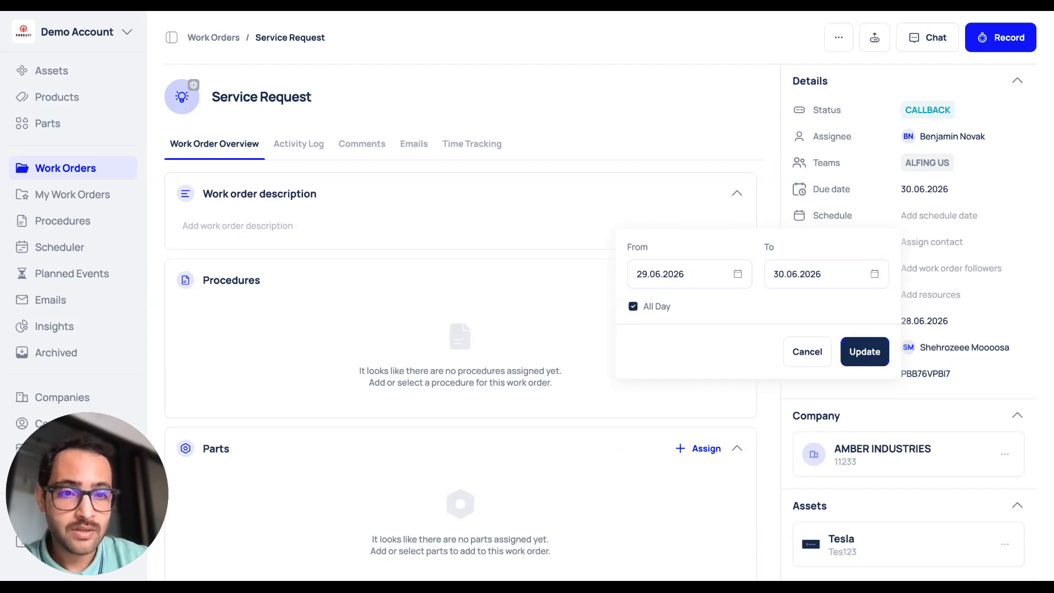
pyautogui.click(864, 351)
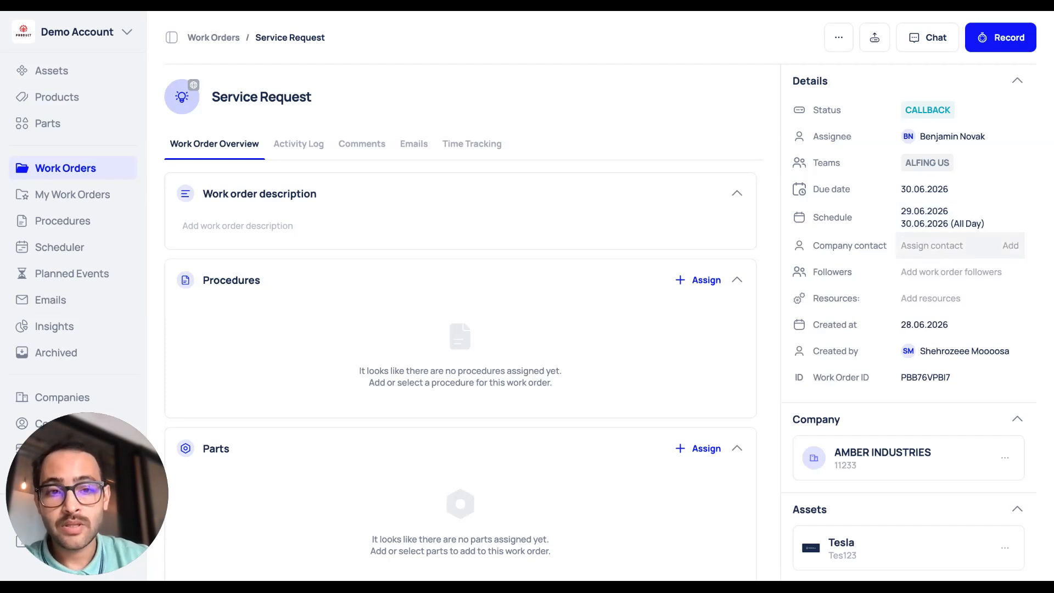
# Assign one of the customer's listed people as the work order's company contact.
pyautogui.click(959, 246)
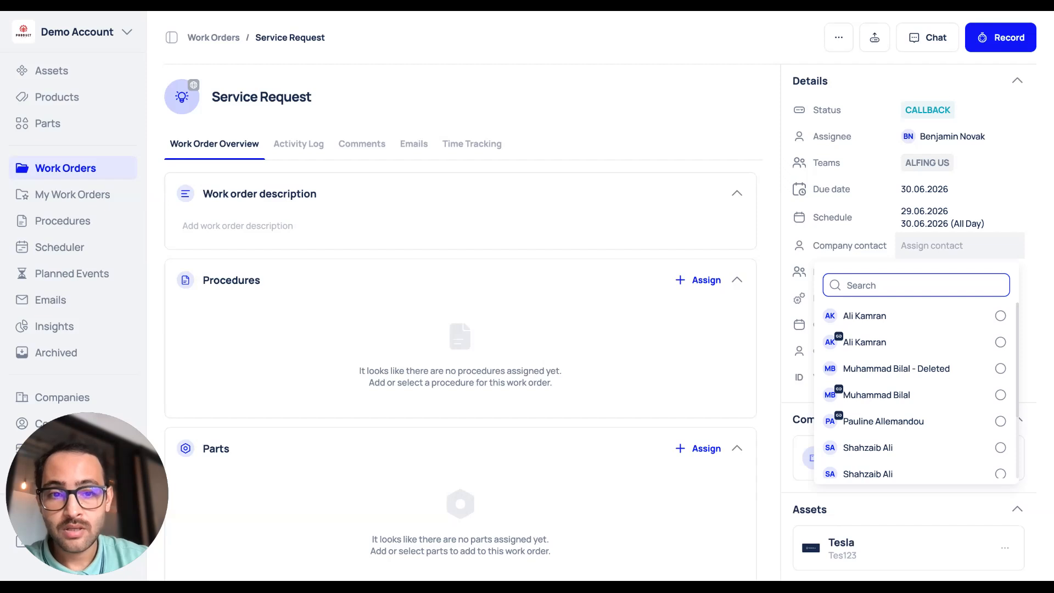
pyautogui.scroll(-2, 934, 390)
pyautogui.scroll(-1, 934, 390)
pyautogui.scroll(1, 934, 390)
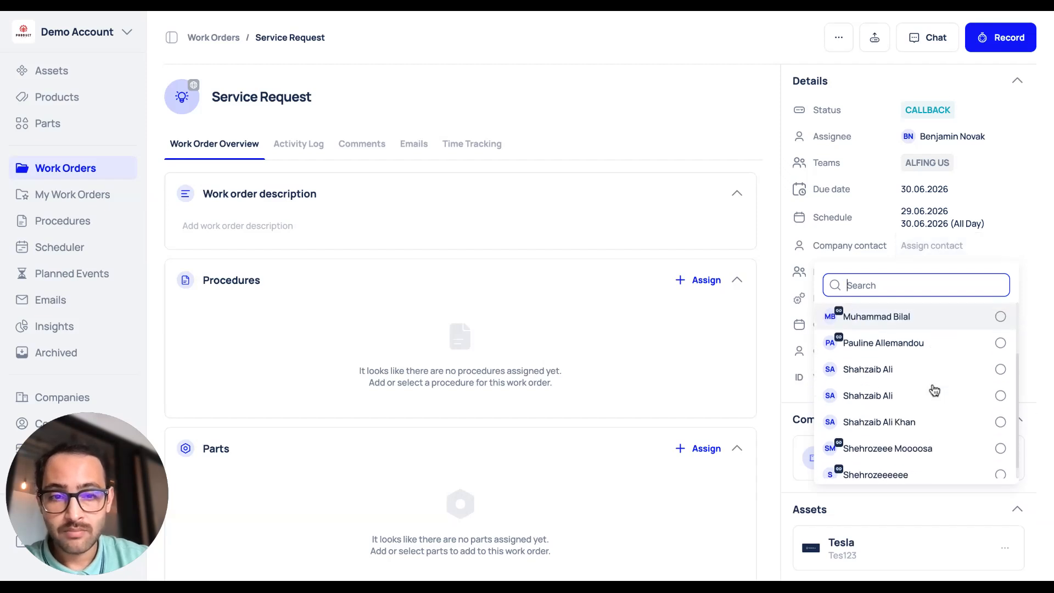
pyautogui.click(907, 349)
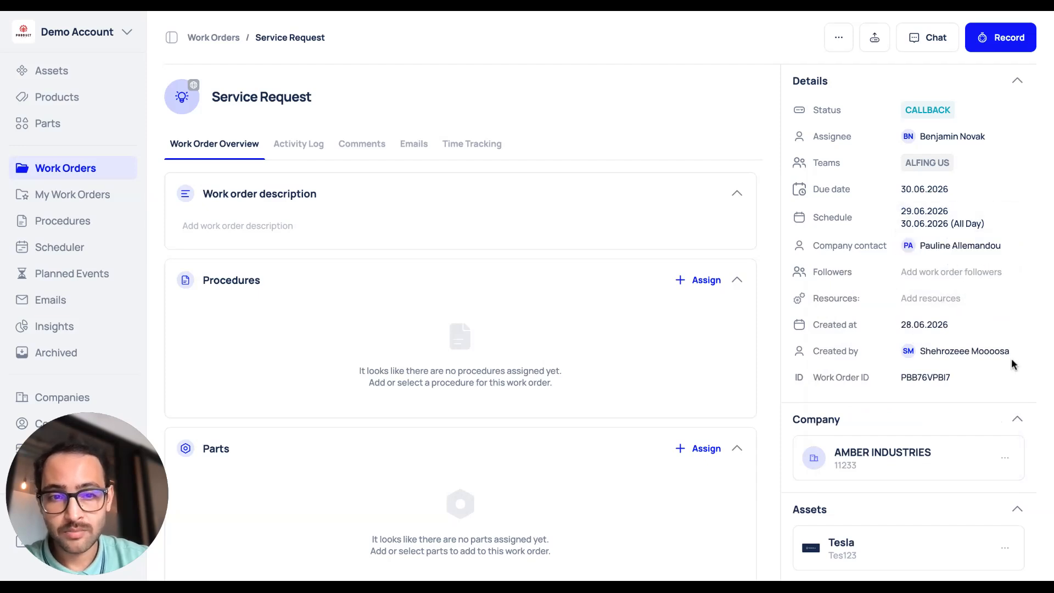
# Add the Installation Kit as a resource for the work order.
pyautogui.scroll(-2, 1016, 301)
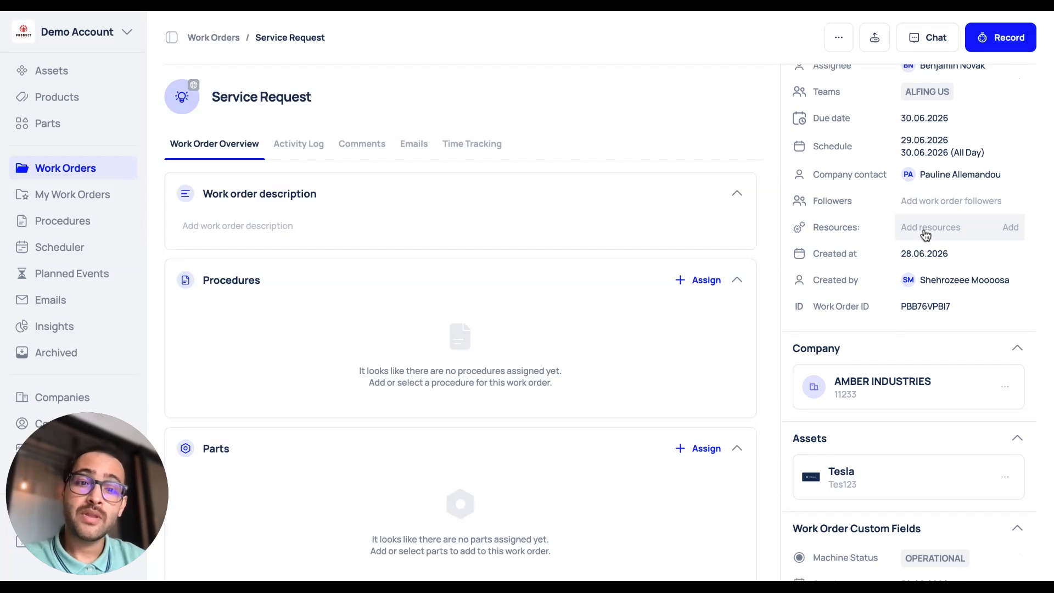
pyautogui.click(930, 227)
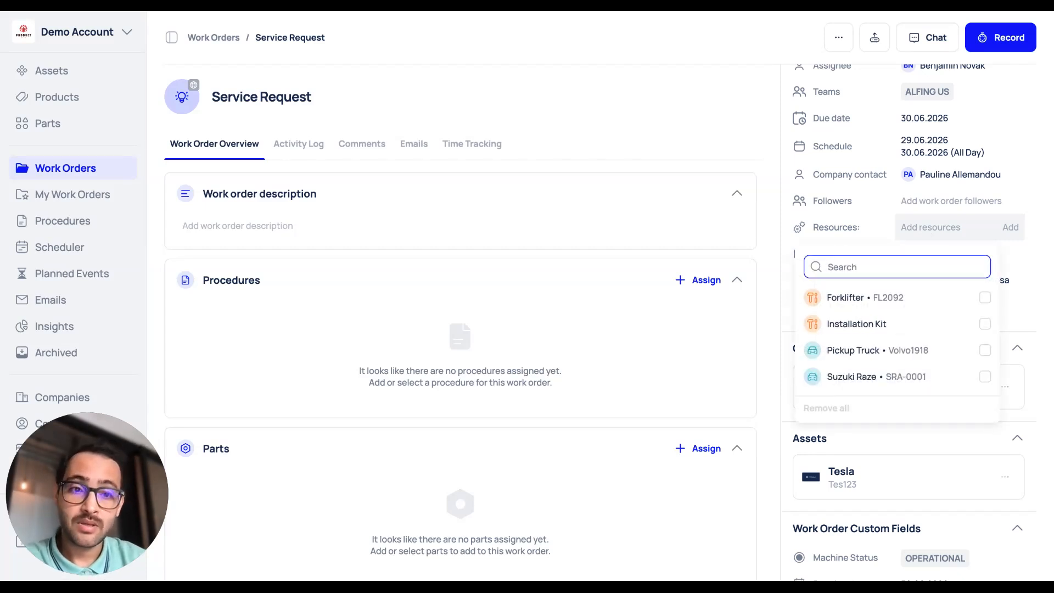
pyautogui.click(985, 323)
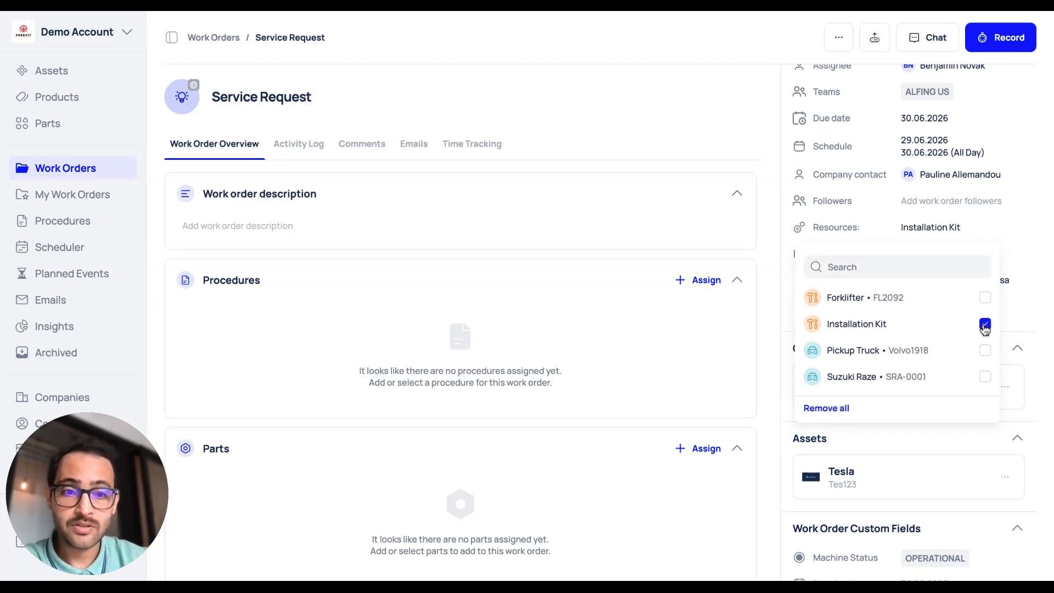
pyautogui.click(1031, 237)
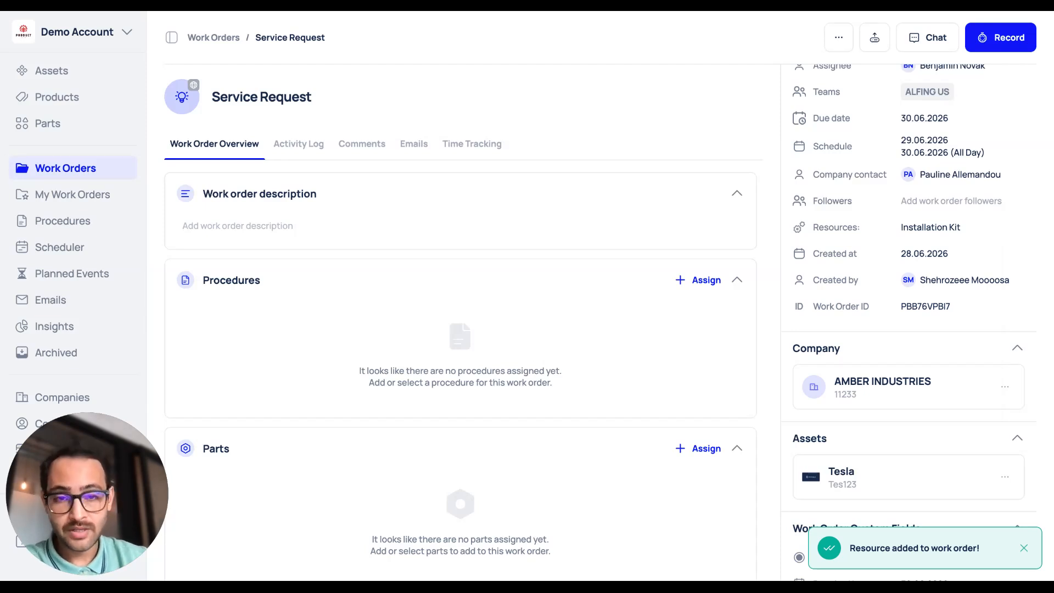
# Review the work order's details, its parts and attachments sections, and the work order, asset and company custom fields.
pyautogui.scroll(2, 951, 220)
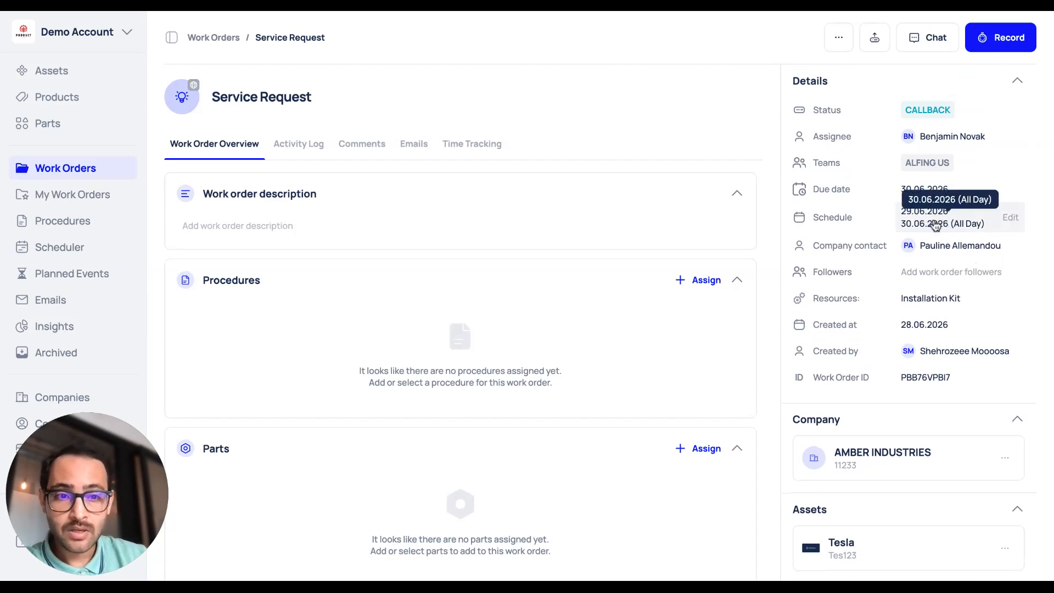
pyautogui.scroll(-1, 851, 440)
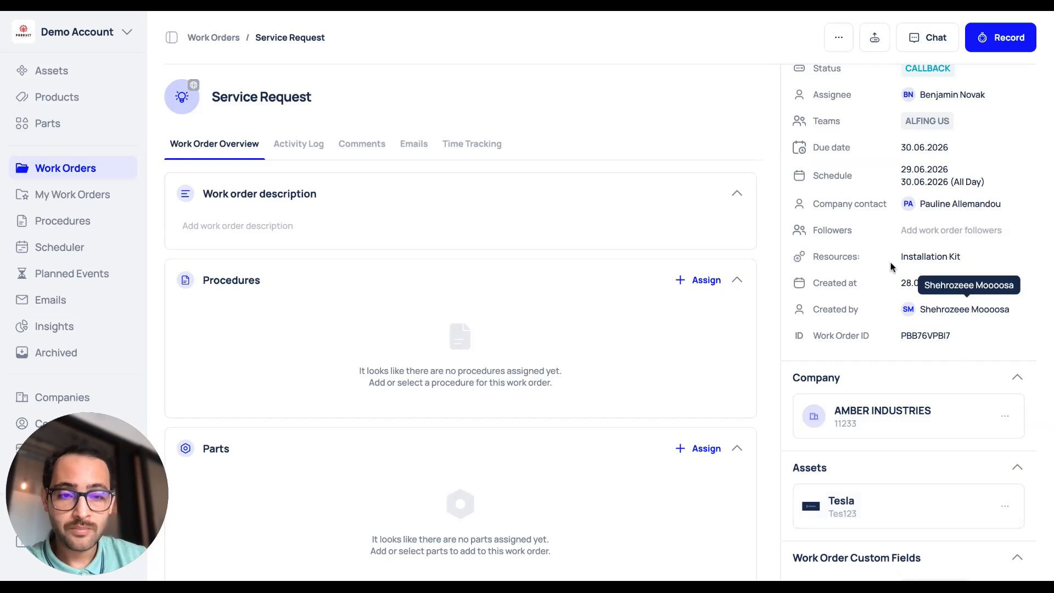
pyautogui.scroll(-3, 453, 434)
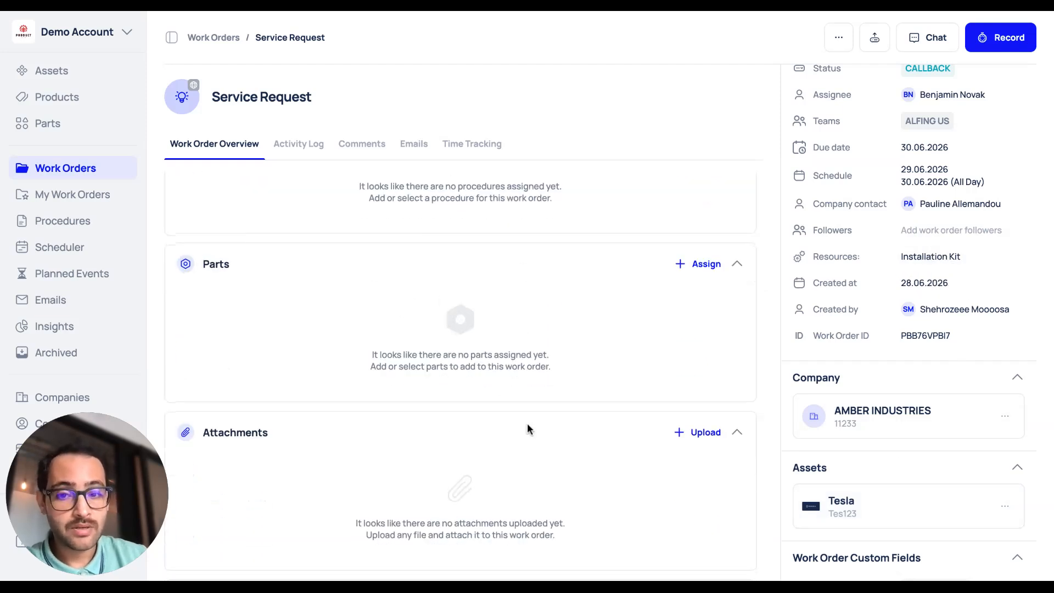
pyautogui.scroll(3, 657, 414)
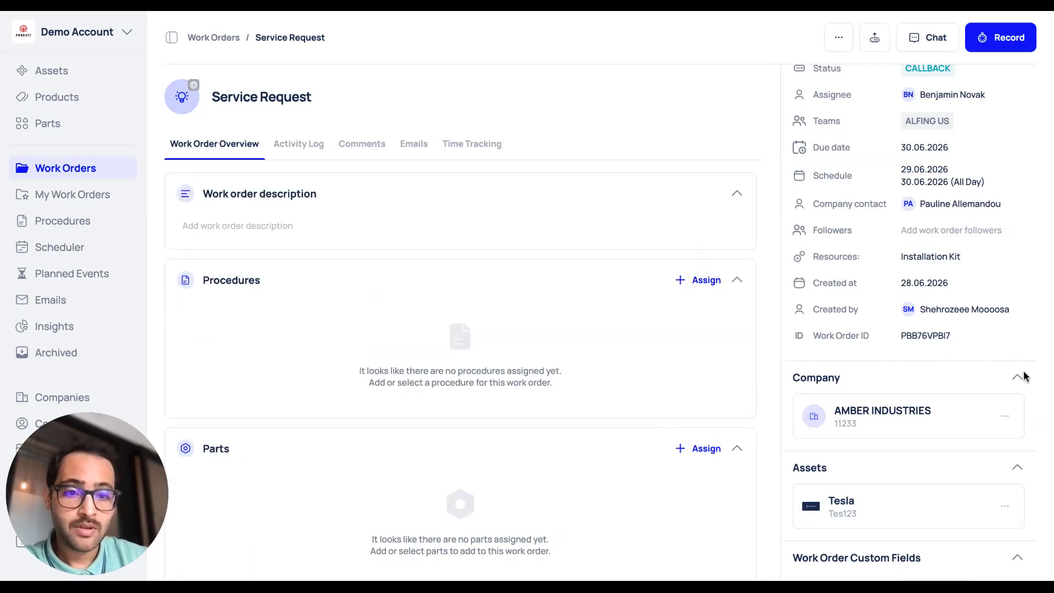
pyautogui.scroll(-5, 1023, 374)
pyautogui.scroll(-3, 1024, 373)
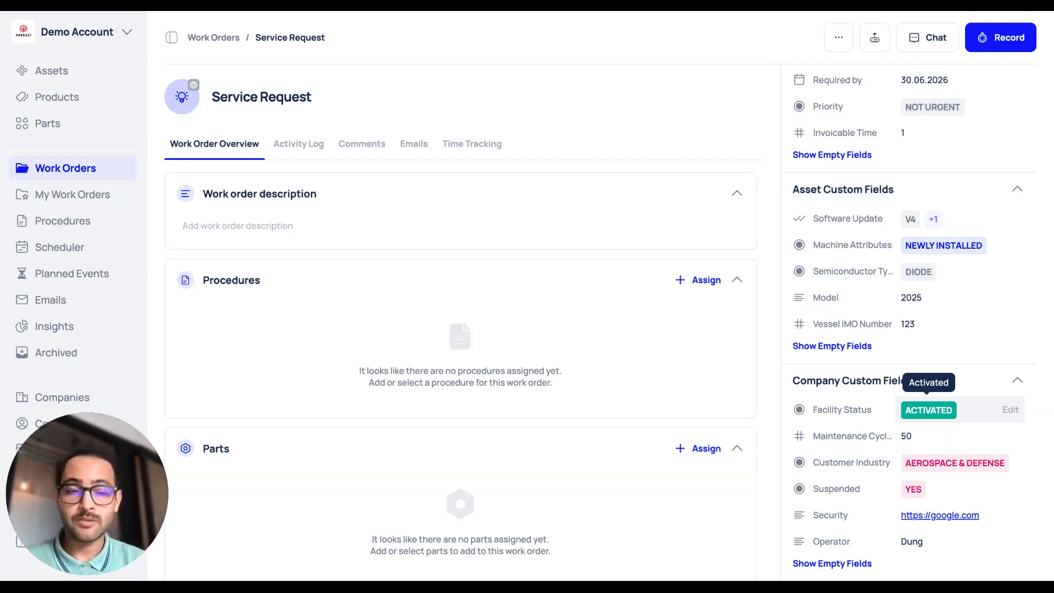
pyautogui.scroll(12, 929, 411)
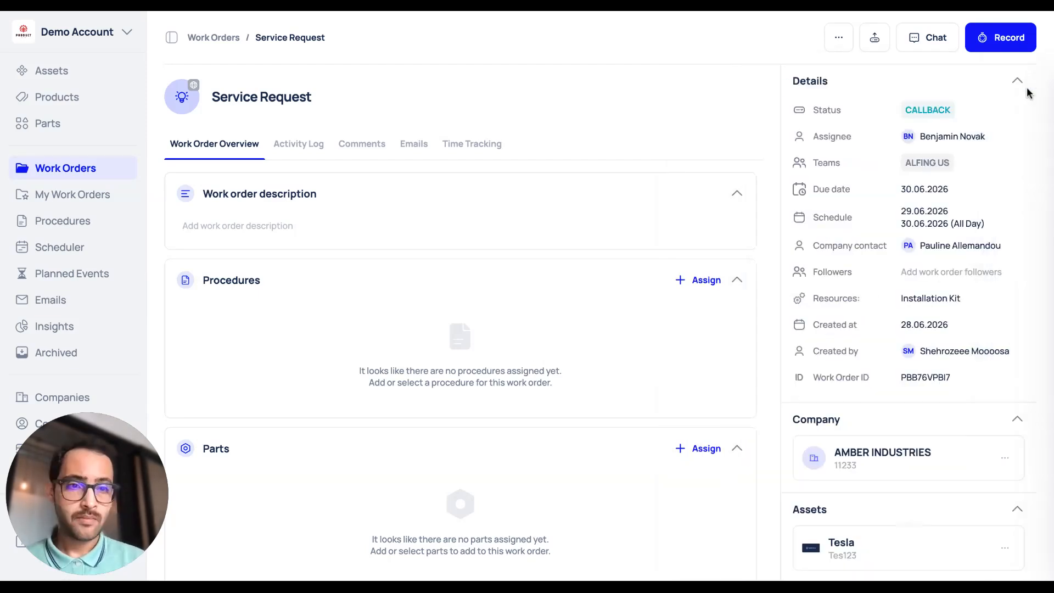
pyautogui.click(570, 92)
pyautogui.click(575, 67)
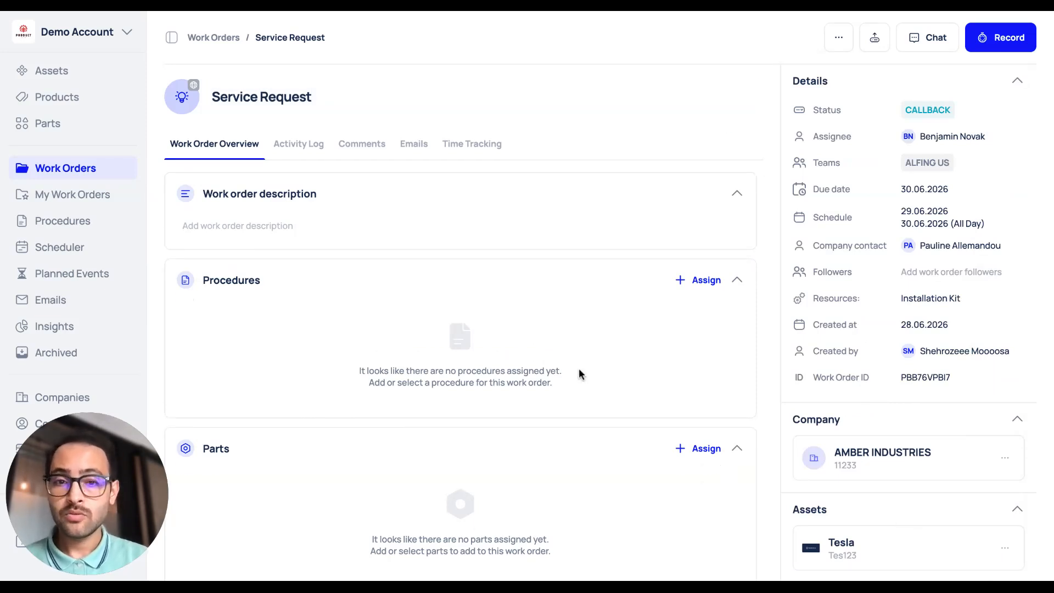
# Attach the 13-field Safety Check and the Machine Maintenance Checklist procedure templates to the work order.
pyautogui.click(680, 282)
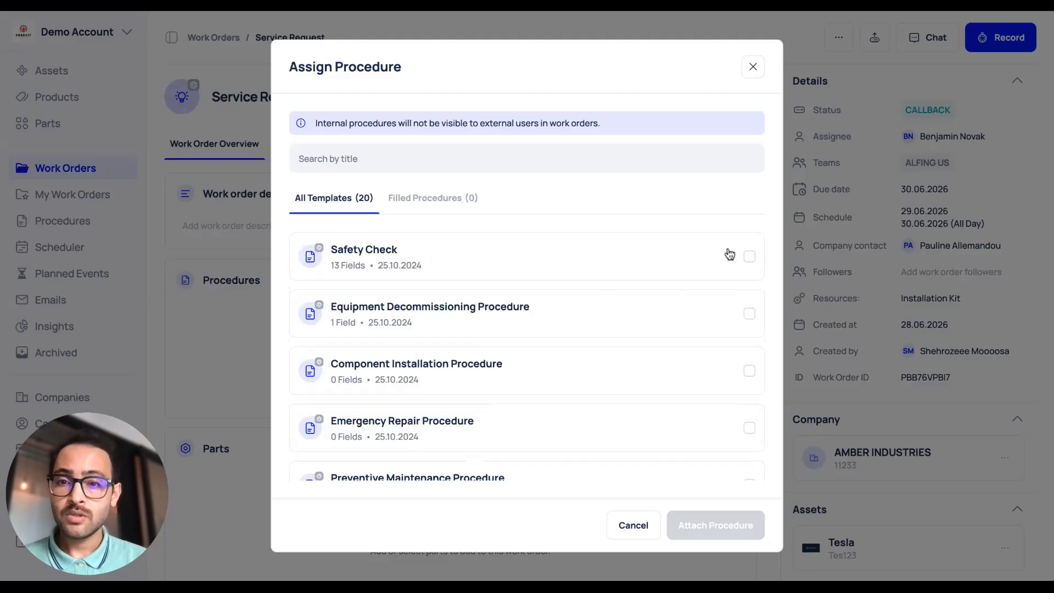
pyautogui.click(749, 257)
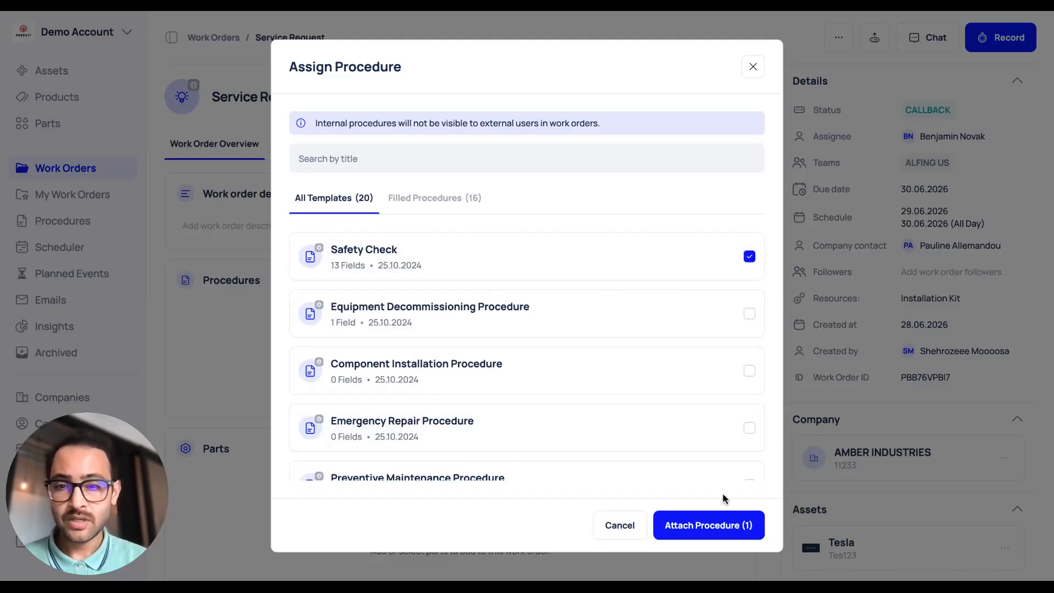
pyautogui.scroll(-10, 717, 402)
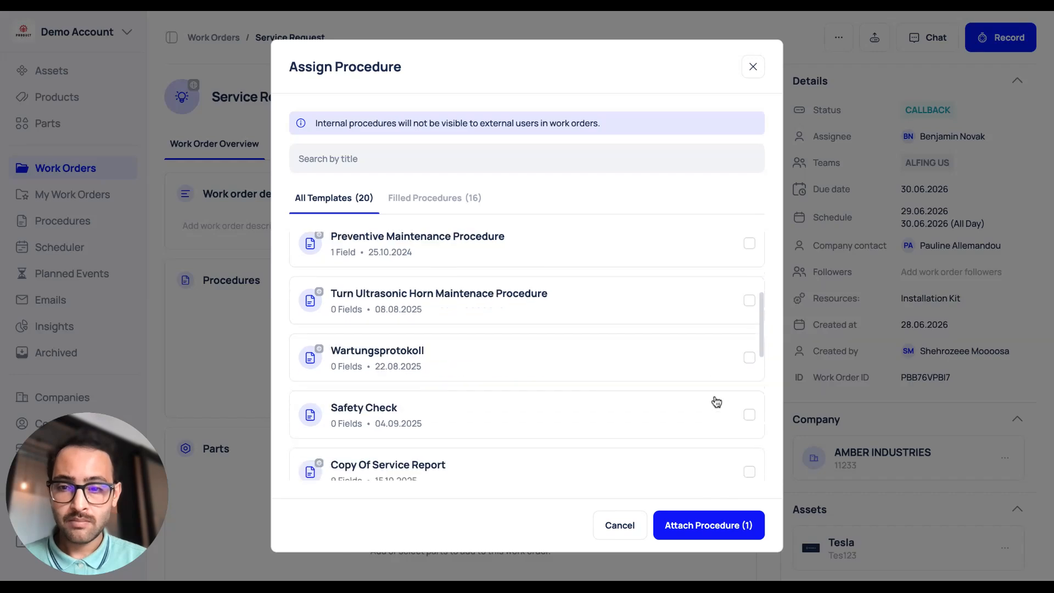
pyautogui.scroll(-4, 676, 409)
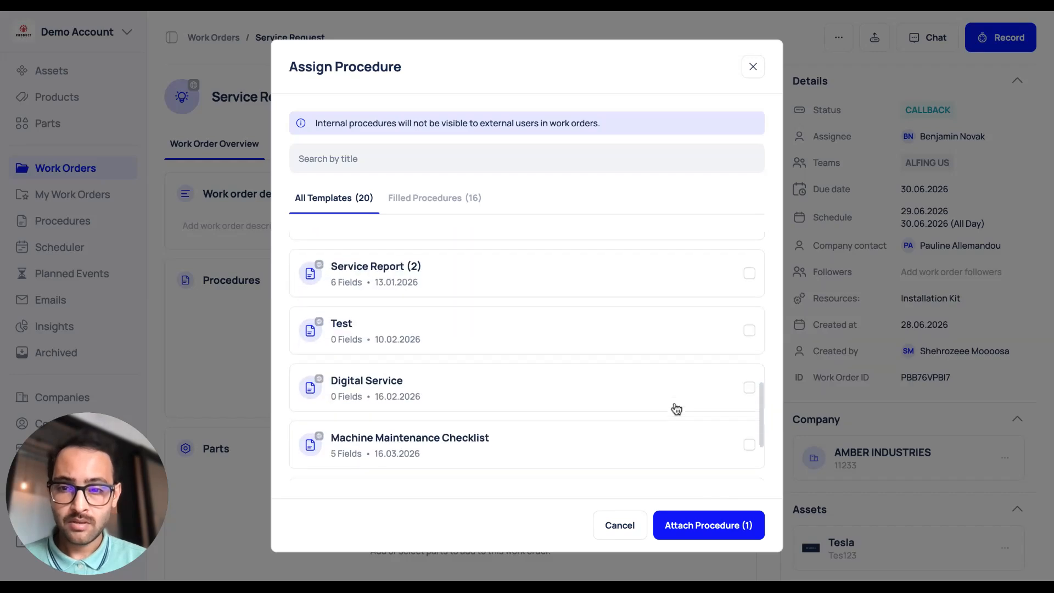
pyautogui.scroll(1, 680, 355)
pyautogui.scroll(-3, 713, 352)
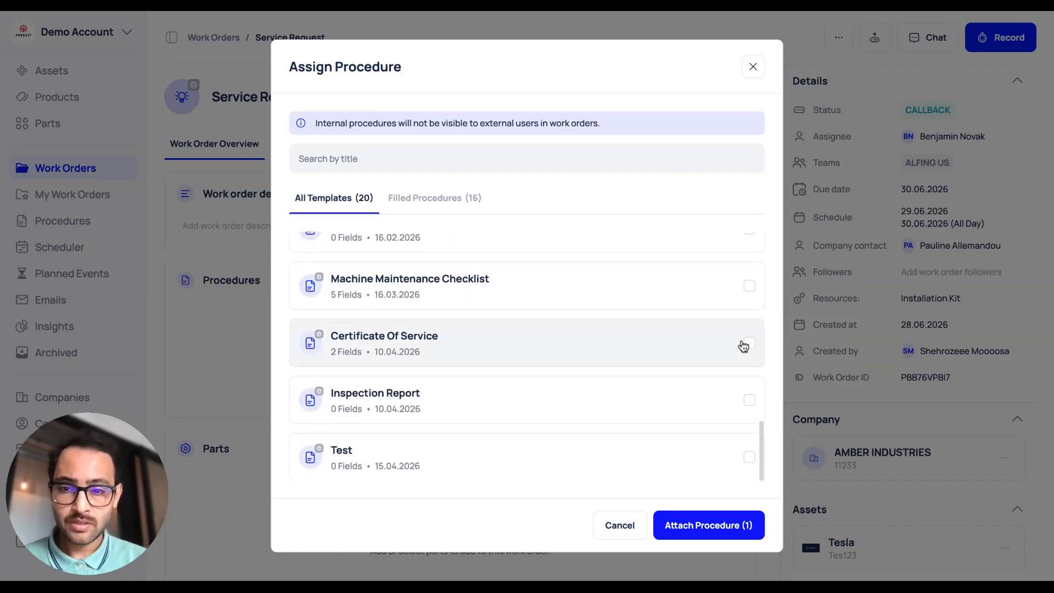
pyautogui.click(748, 291)
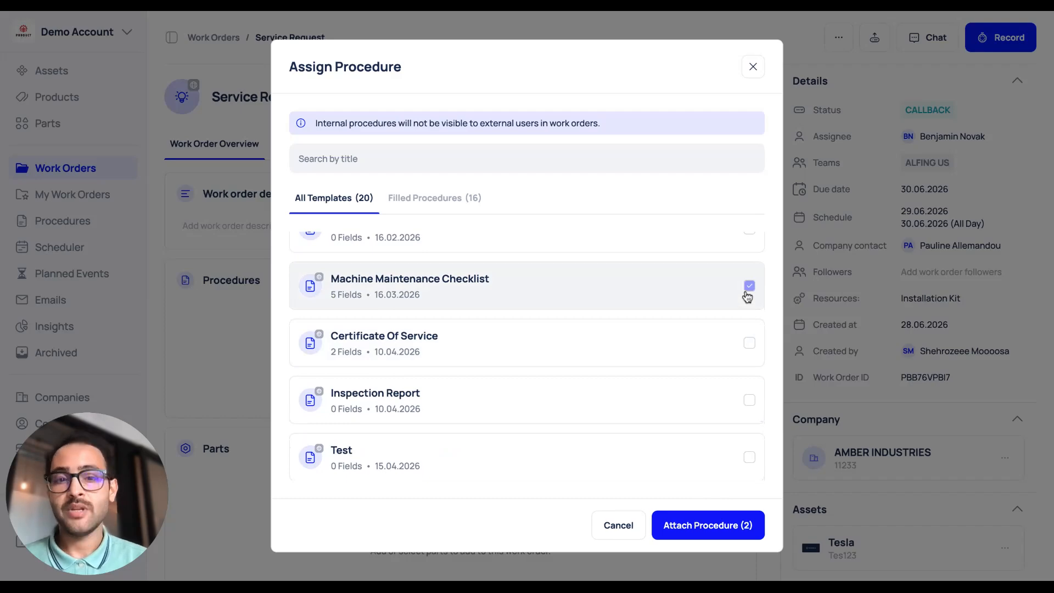
pyautogui.click(694, 521)
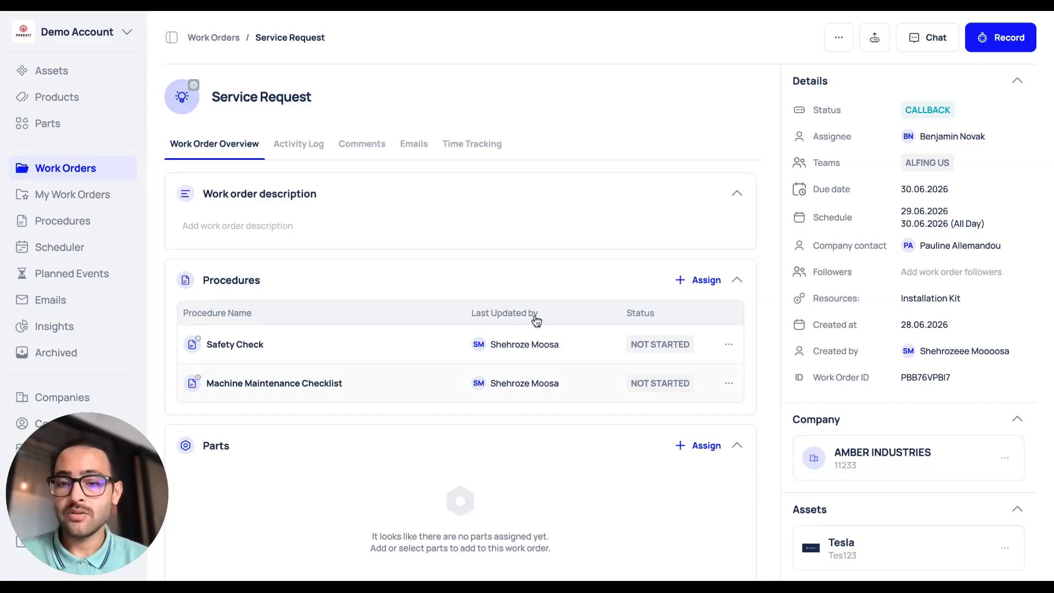
# Look through the remaining work order sections and set the work order's status to Visit Scheduled.
pyautogui.scroll(-6, 535, 320)
pyautogui.scroll(1, 536, 320)
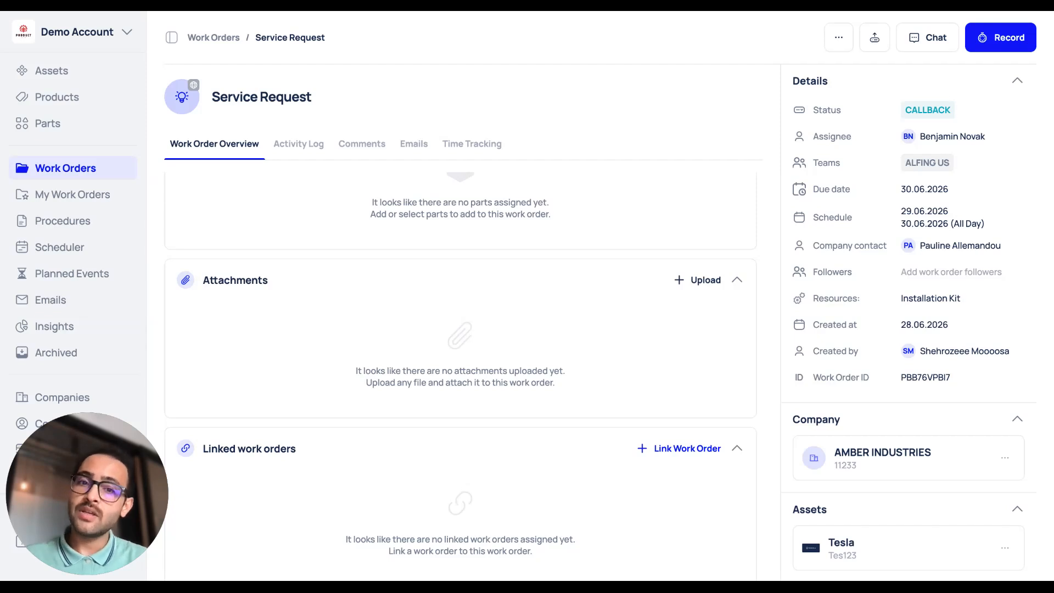
pyautogui.scroll(6, 736, 406)
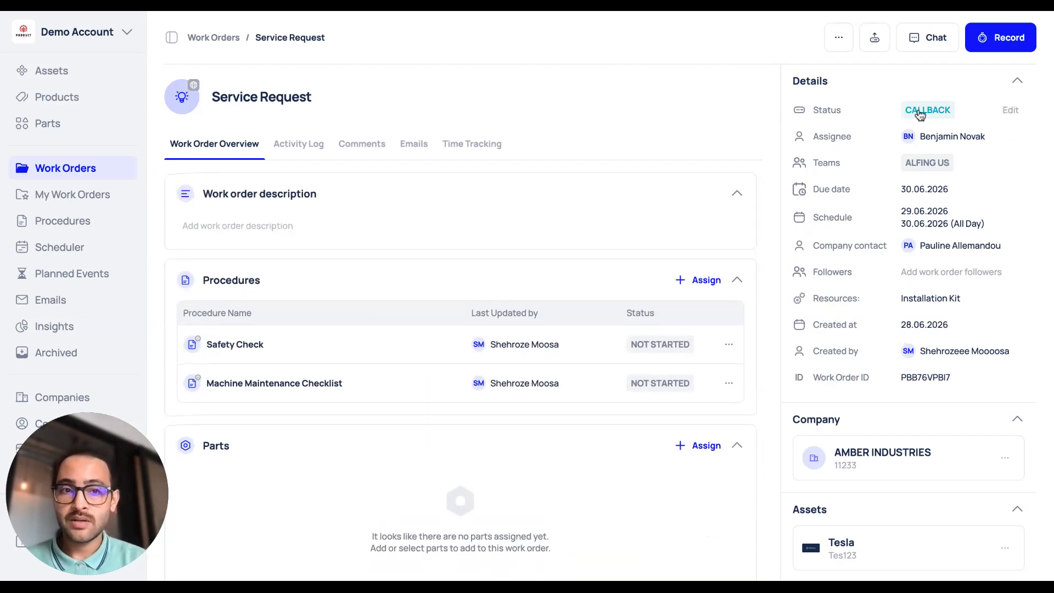
pyautogui.click(944, 110)
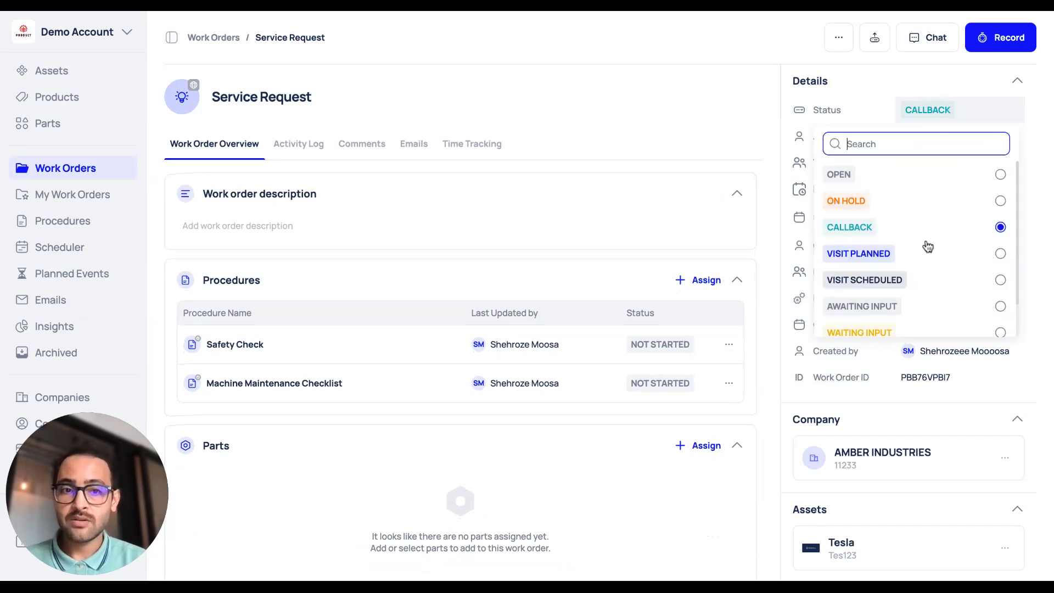
pyautogui.click(955, 280)
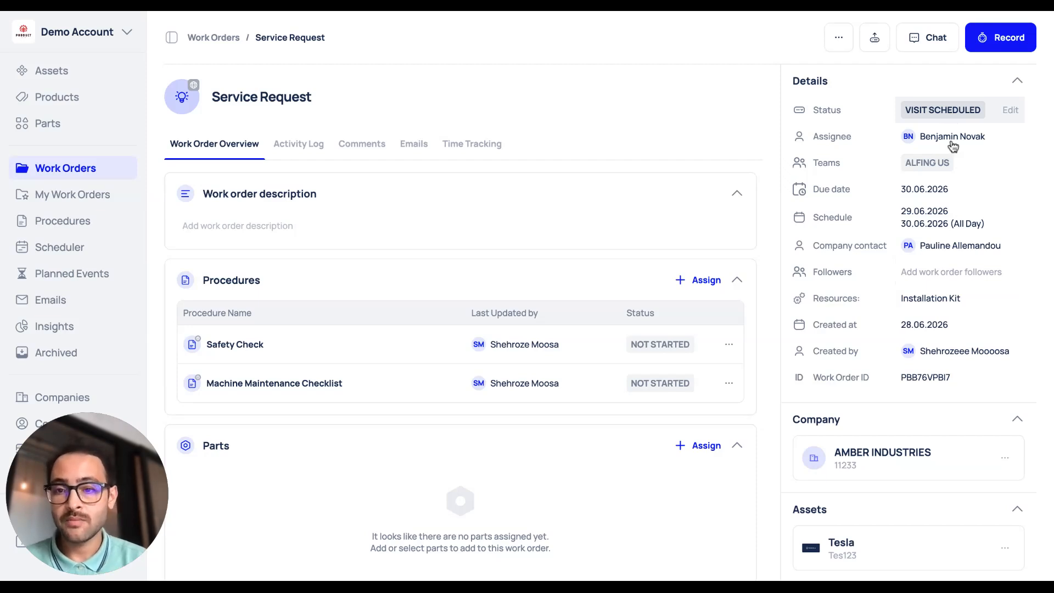
# Set the work order's status to Closed.
pyautogui.click(933, 106)
pyautogui.scroll(-2, 905, 274)
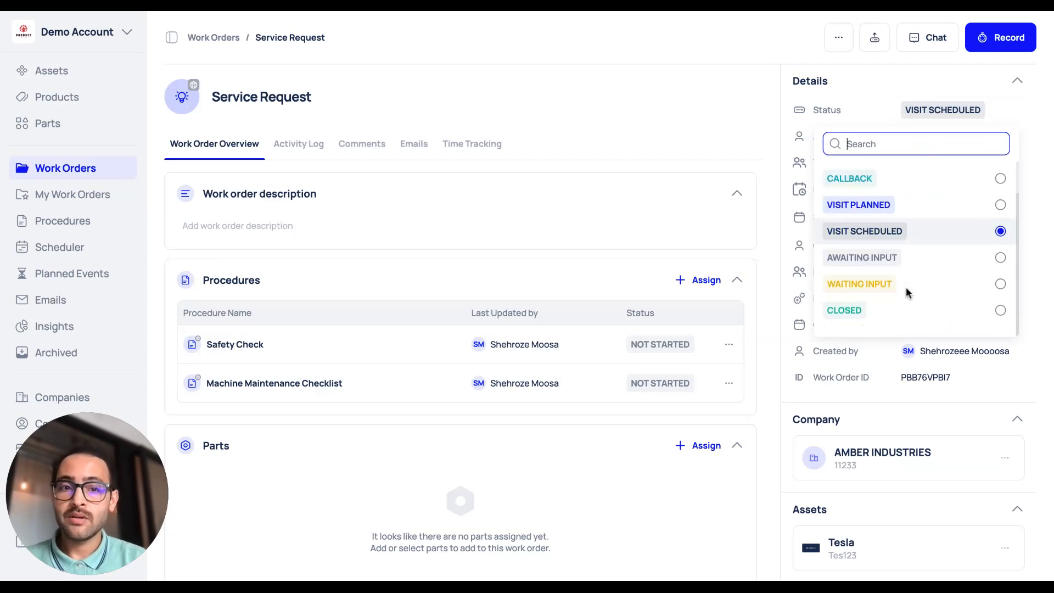
pyautogui.click(863, 321)
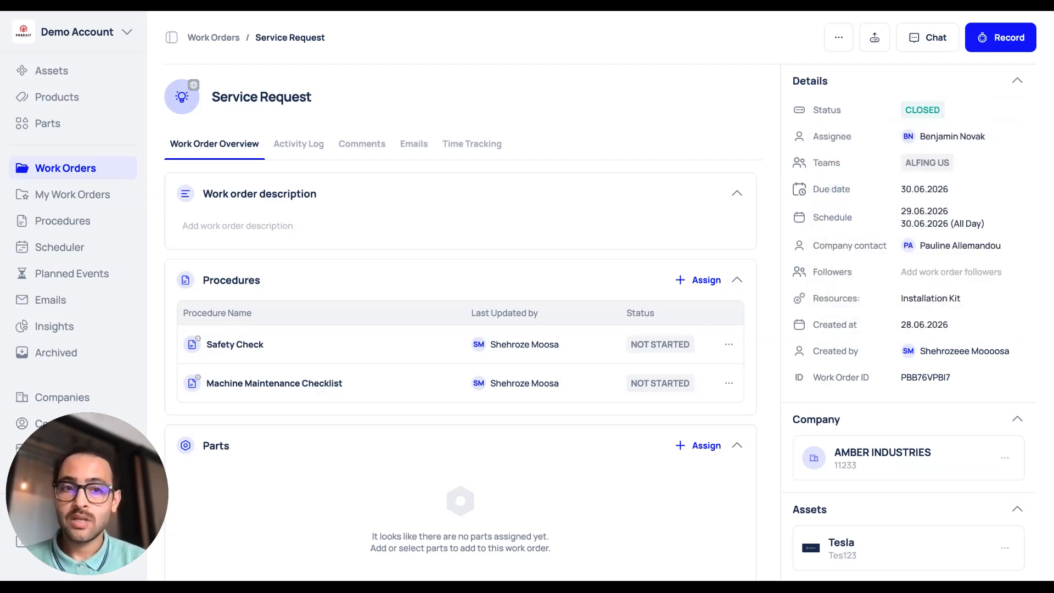